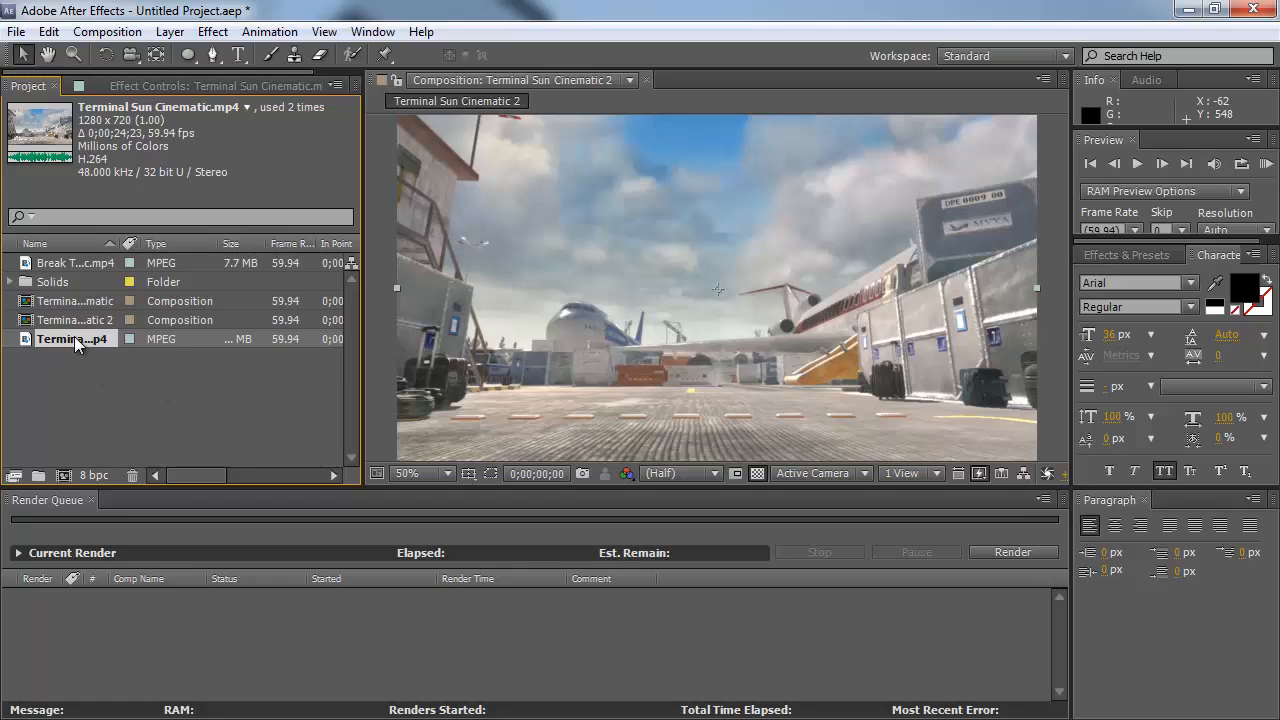
- Create a new composition from the Terminal Sun Cinematic.mp4 clip and rename it Tutorial
left_click_drag(74, 336, 61, 472)
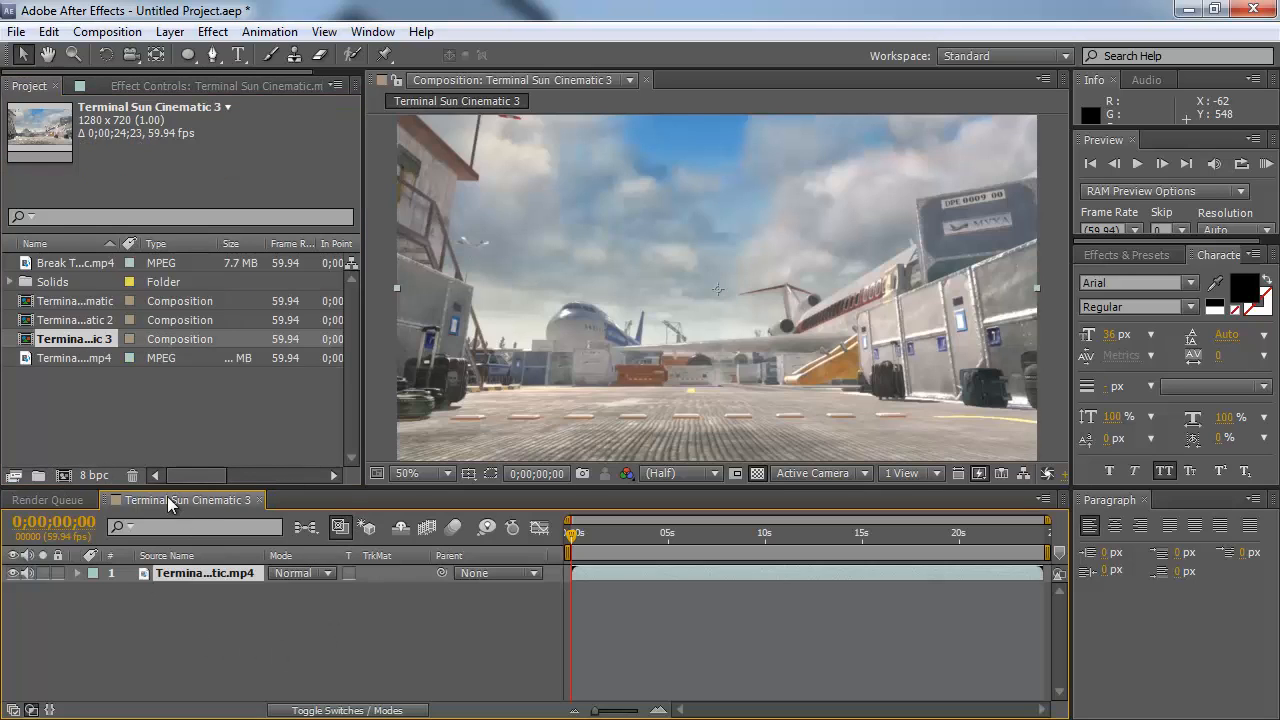
left_click(82, 340)
key("Return")
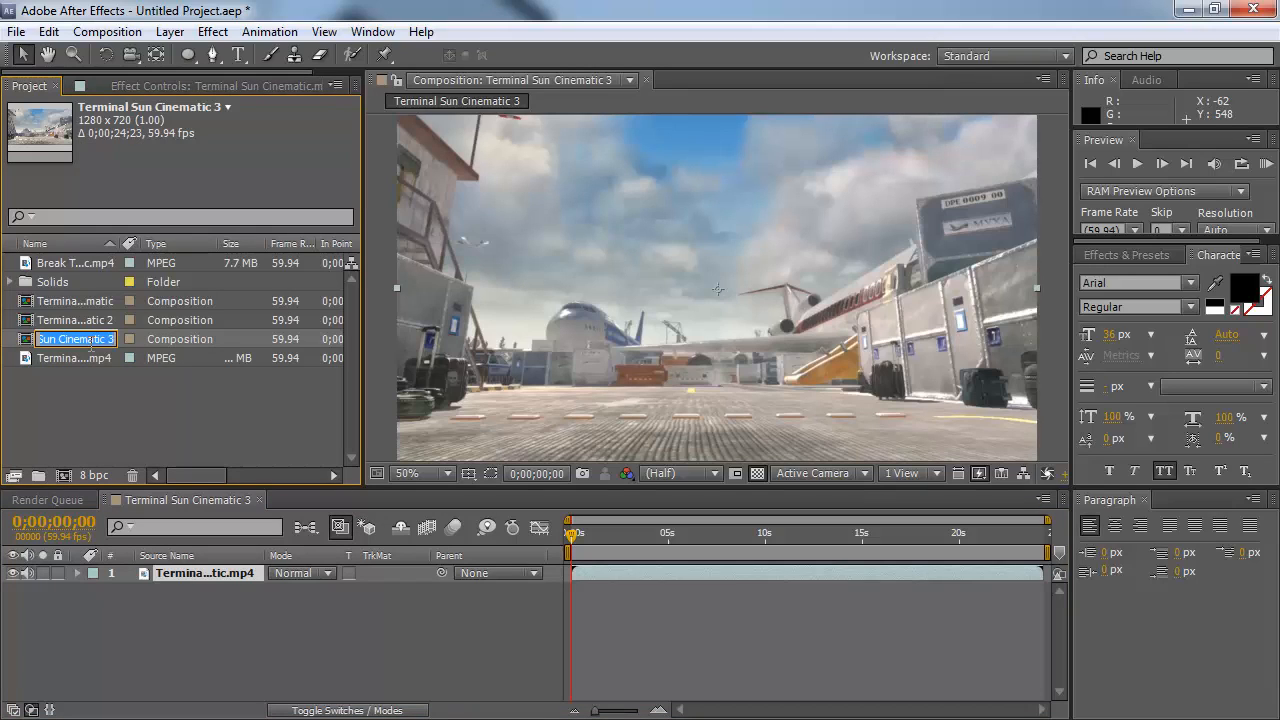
type("Tutorial")
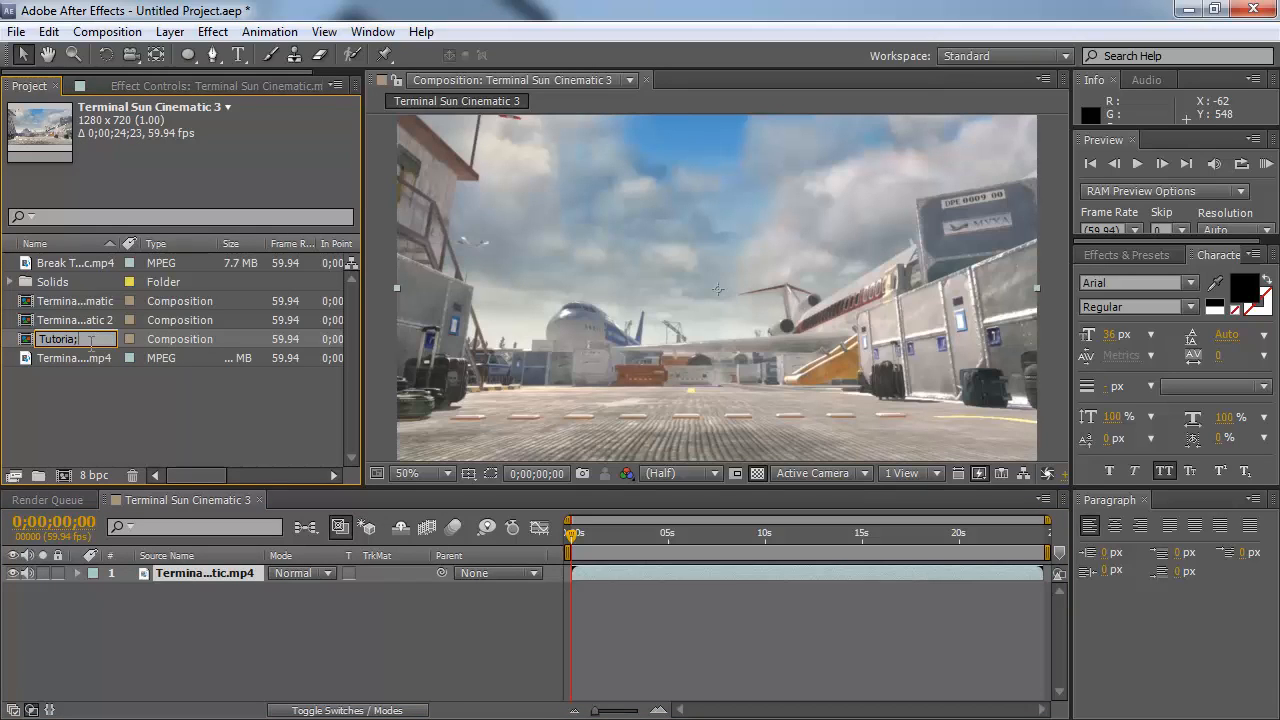
type("l")
left_click(138, 395)
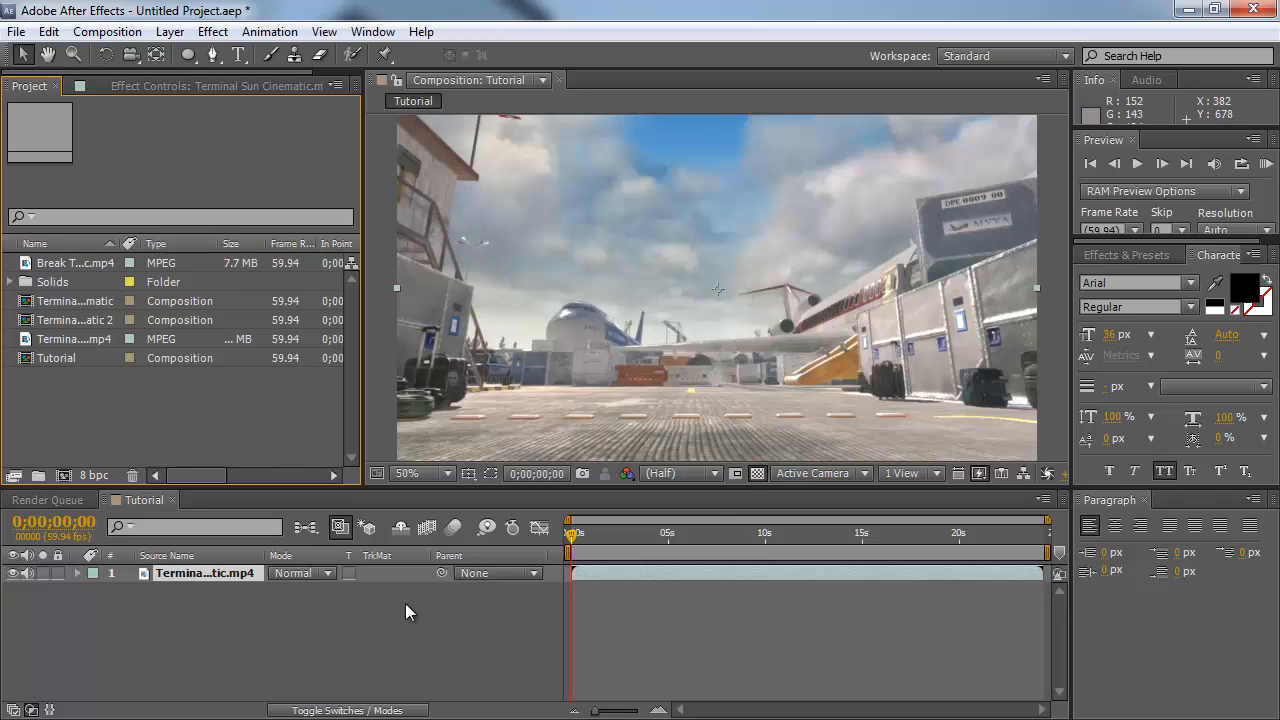
left_click(155, 84)
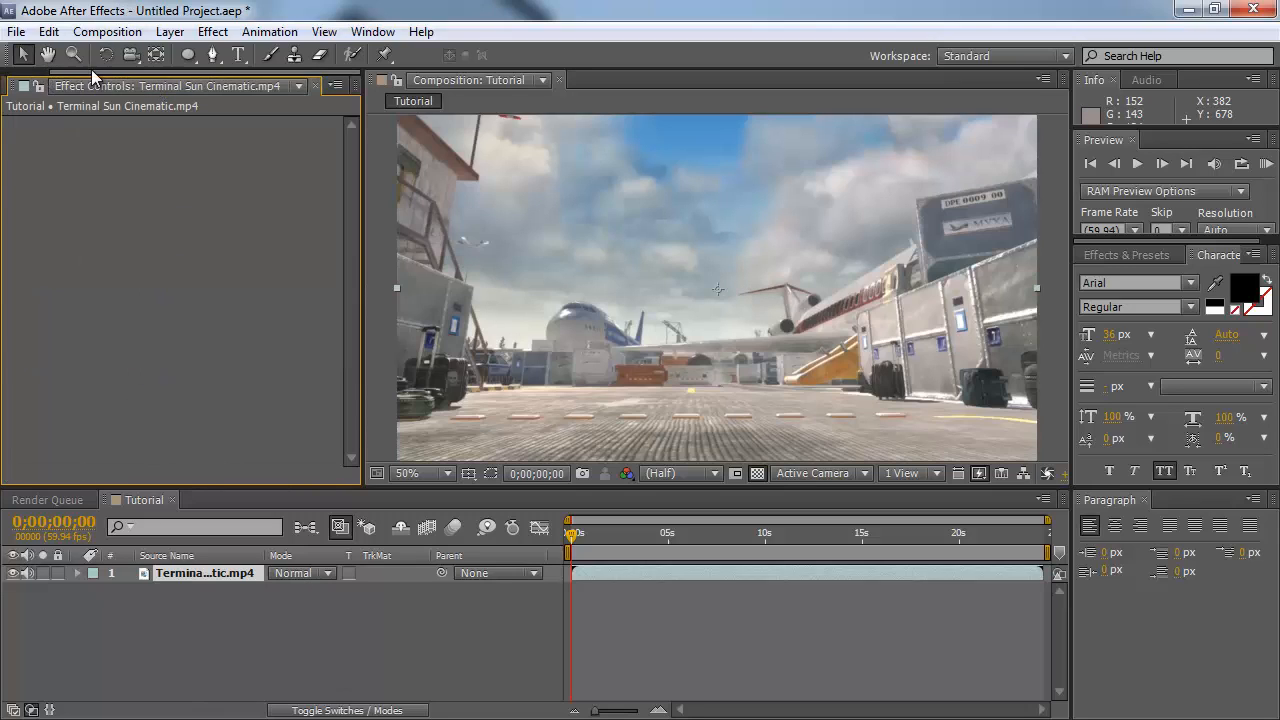
left_click(30, 86)
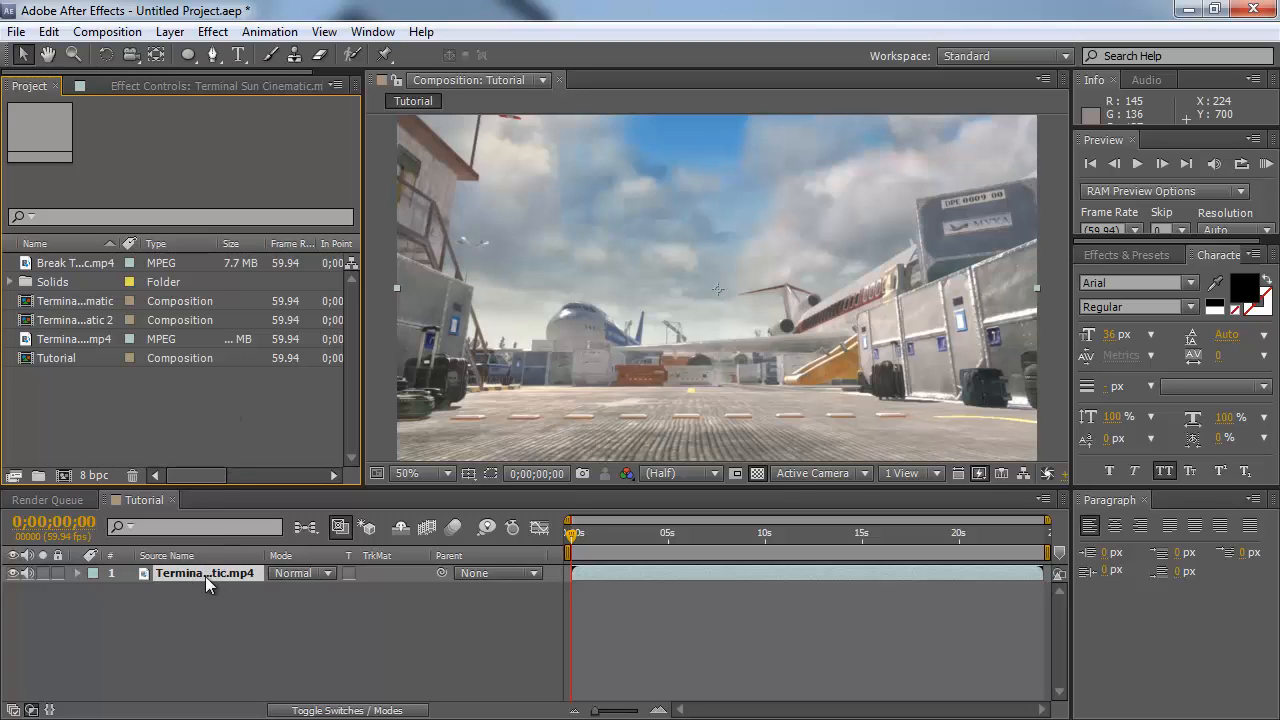
- Add a new adjustment layer above the clip in the Tutorial composition
left_click(267, 613)
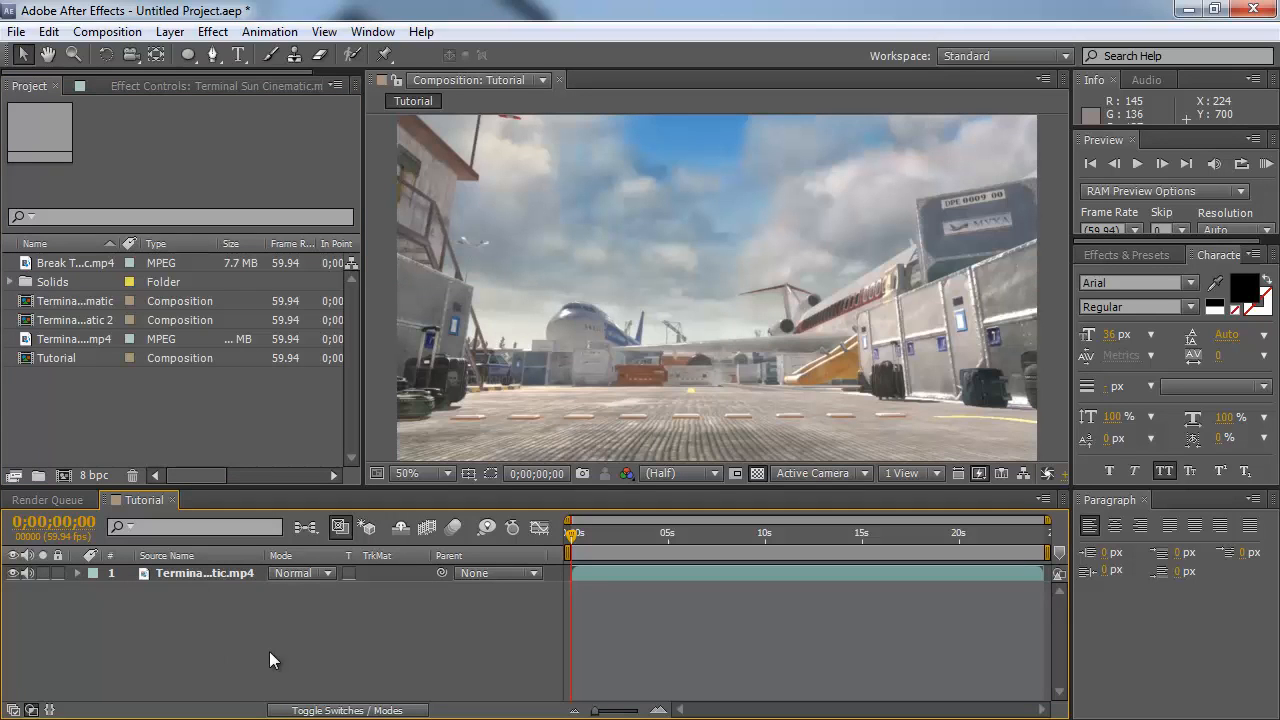
left_click(170, 31)
mouse_move(270, 14)
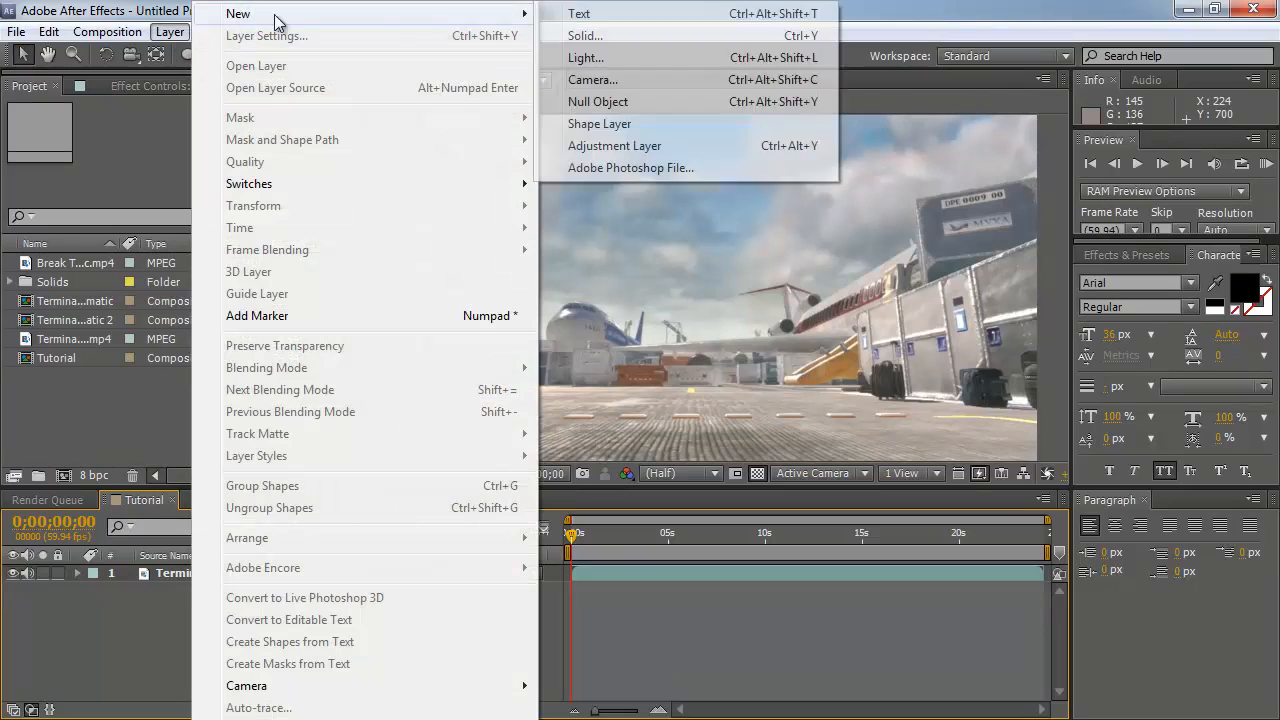
left_click(619, 145)
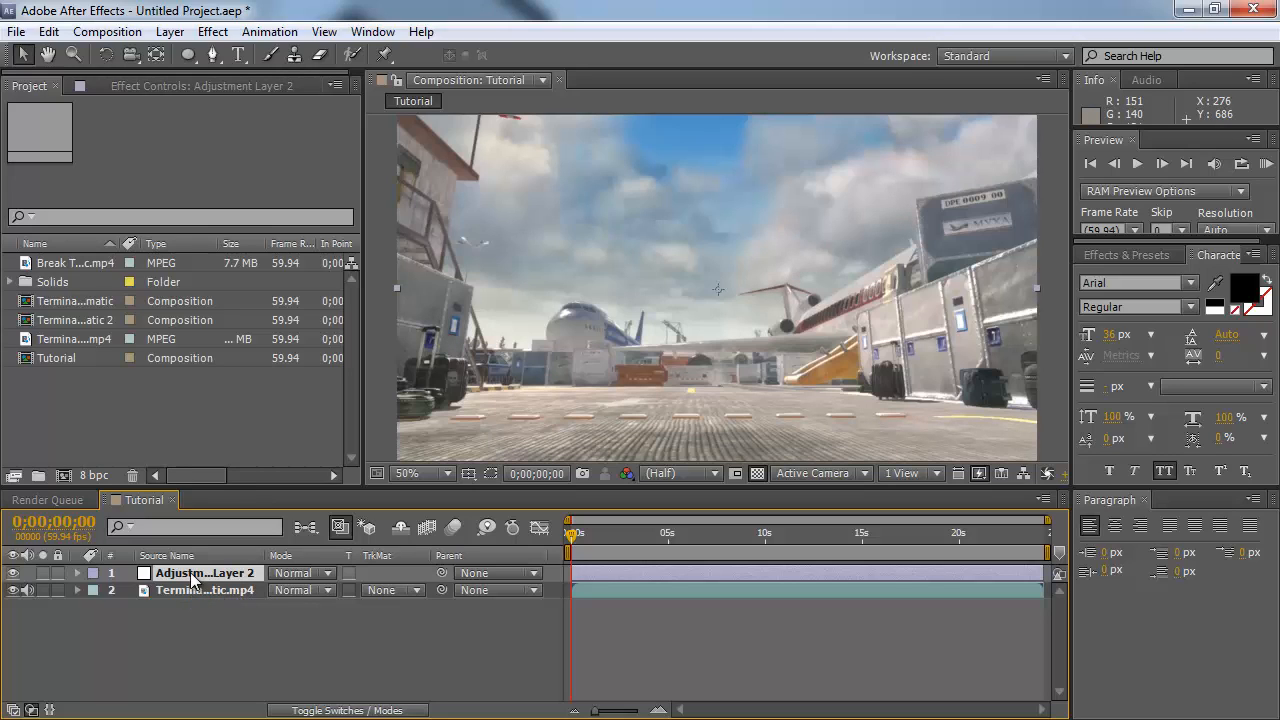
- Apply the Curves and Tint effects to the adjustment layer and set the tint amount to 0%
left_click(212, 32)
mouse_move(314, 217)
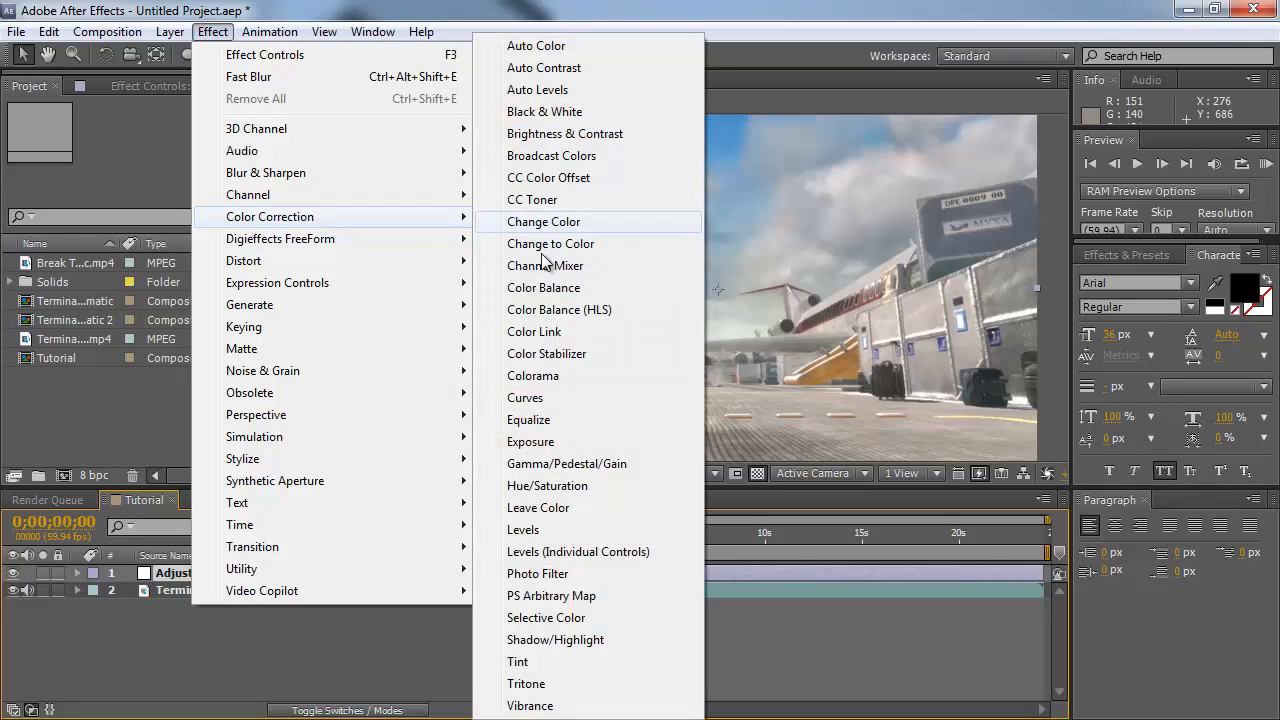
left_click(525, 400)
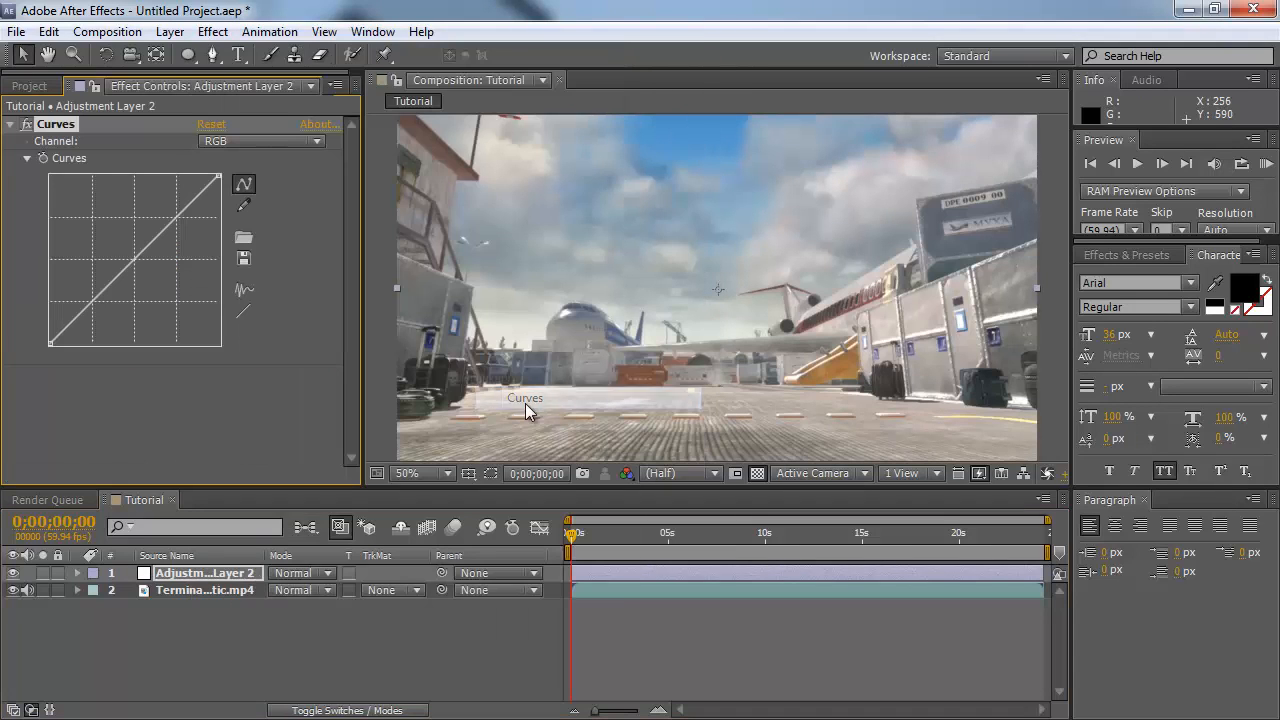
left_click(207, 33)
mouse_move(404, 222)
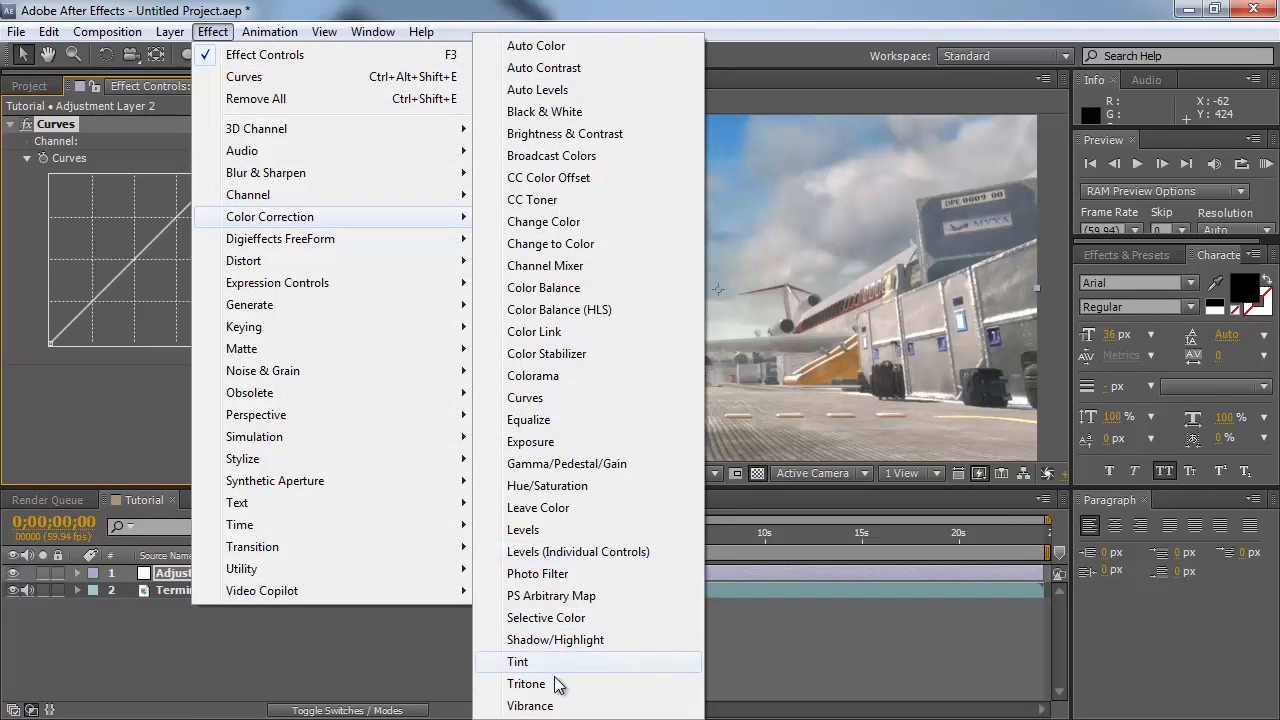
left_click(518, 662)
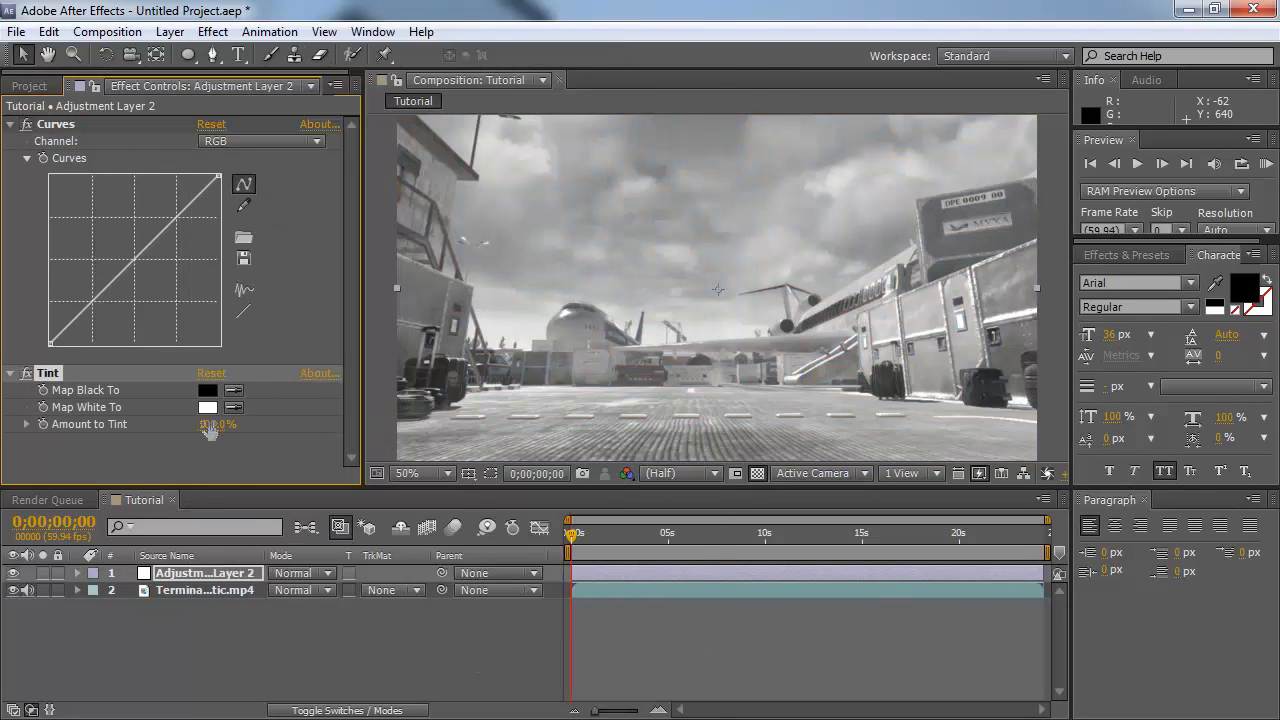
left_click_drag(205, 425, 138, 455)
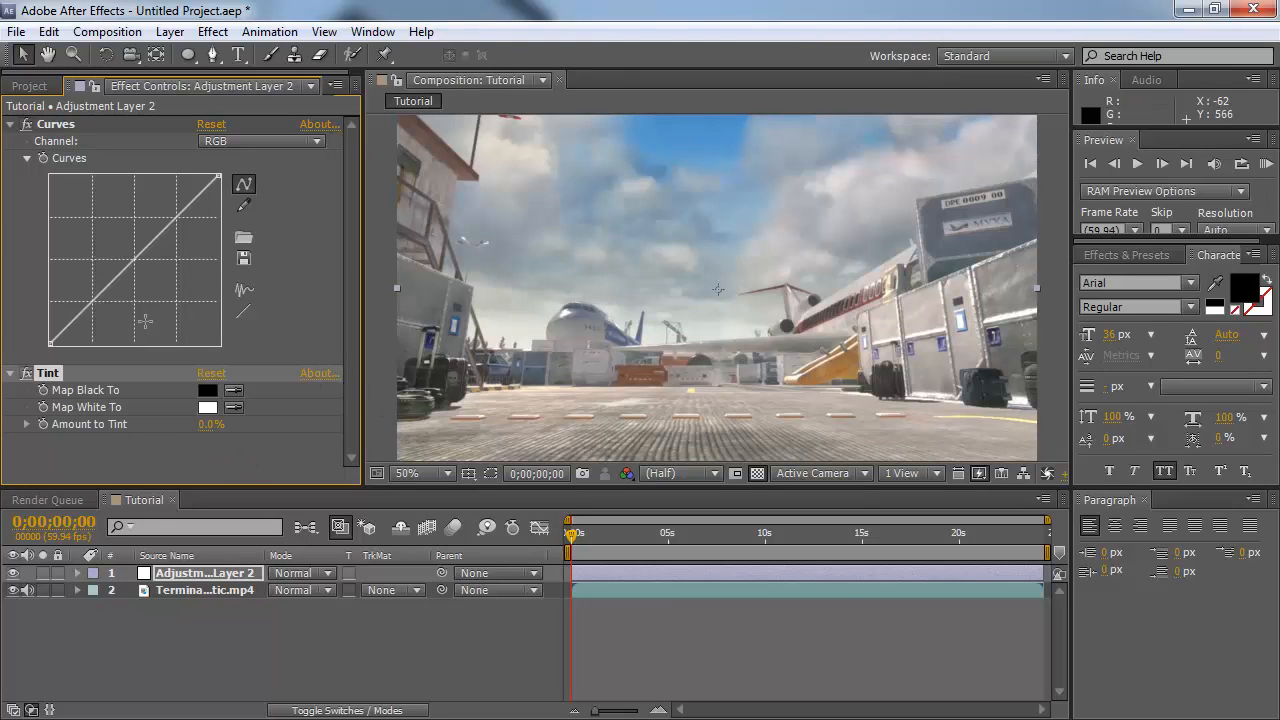
- Shape the RGB curve into an S by lowering the shadows and raising the highlights to increase contrast
mouse_move(95, 297)
left_mouse_down()
mouse_move(108, 320)
mouse_move(92, 303)
left_mouse_up()
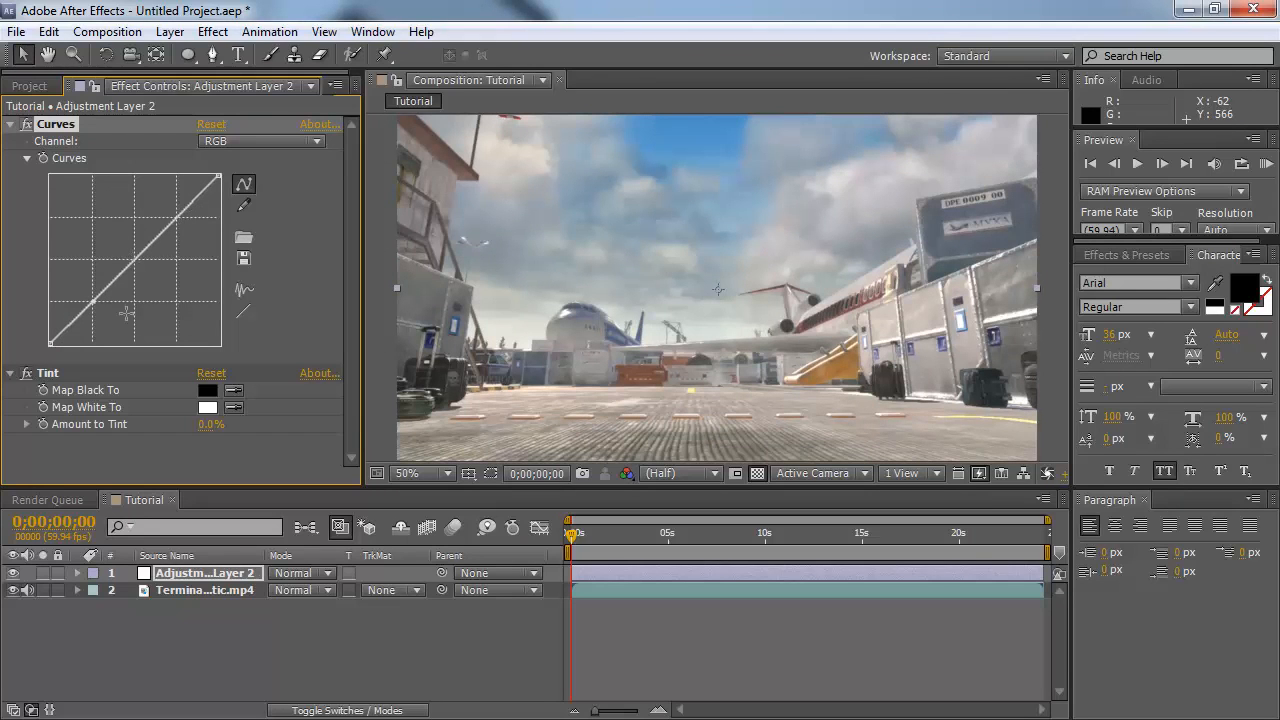
left_click_drag(93, 302, 104, 322)
left_click_drag(184, 231, 176, 219)
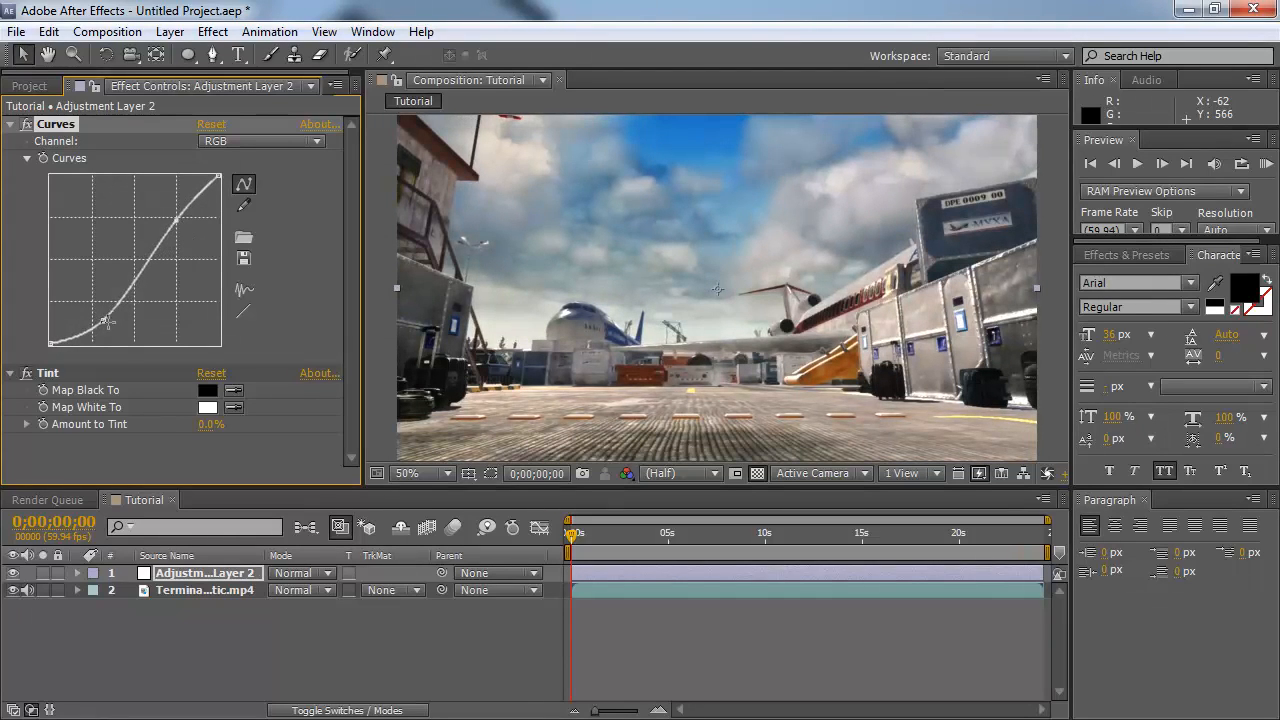
left_click_drag(104, 321, 107, 320)
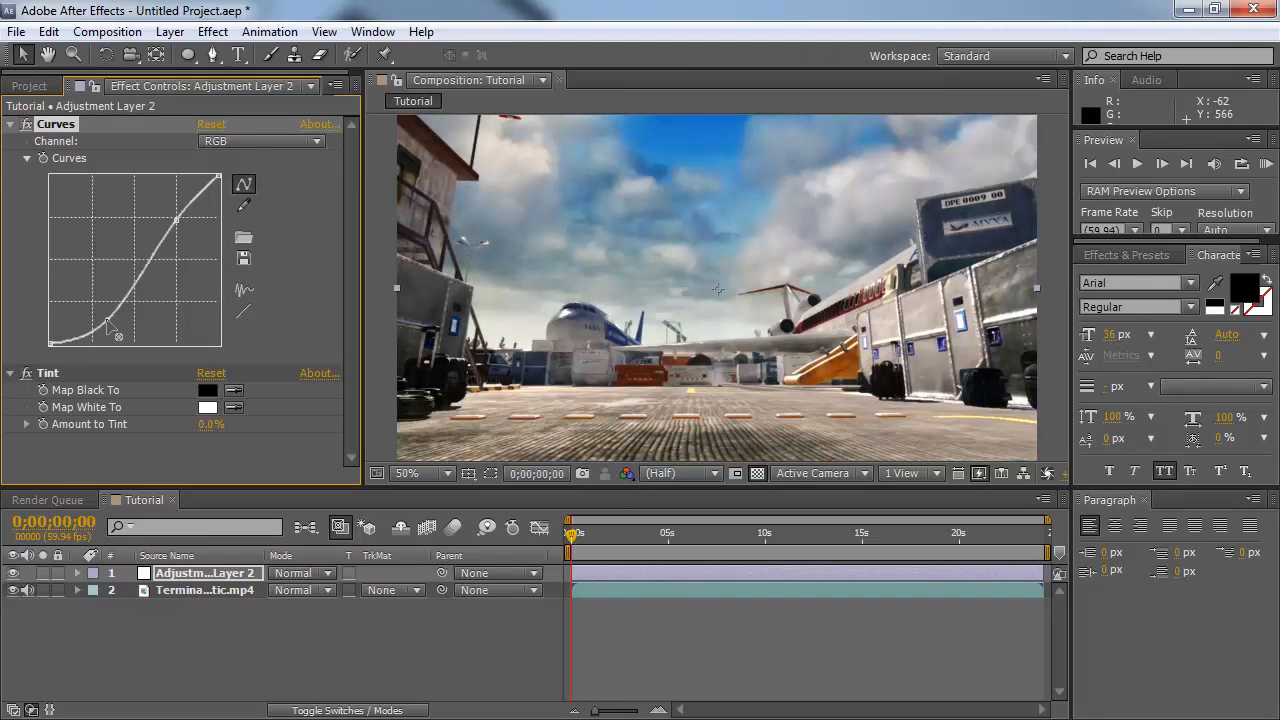
left_click_drag(177, 220, 175, 218)
- Toggle the Curves effect off and on to compare the footage with and without the contrast change
left_click(27, 125)
left_click(27, 125)
left_click(27, 125)
left_click(27, 125)
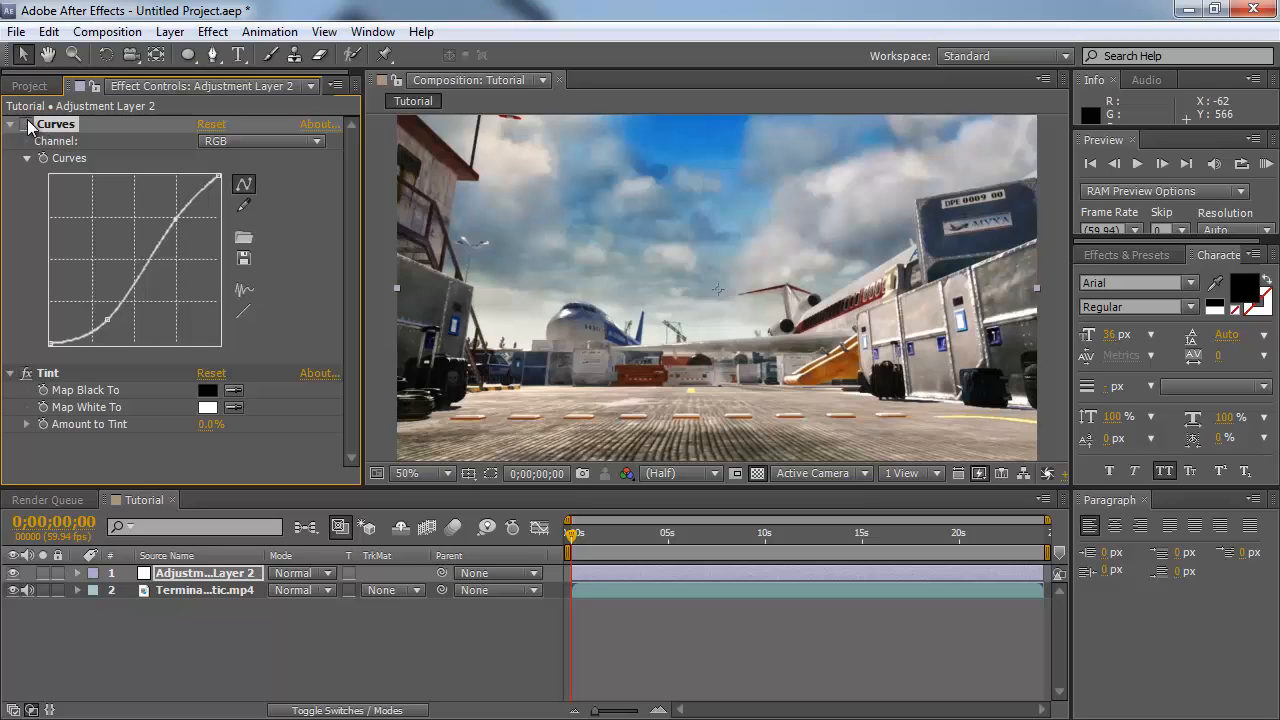
left_click(28, 125)
left_click(27, 125)
- Switch Curves to the Red channel and pull the curve's midpoint slightly below the diagonal
left_click(317, 140)
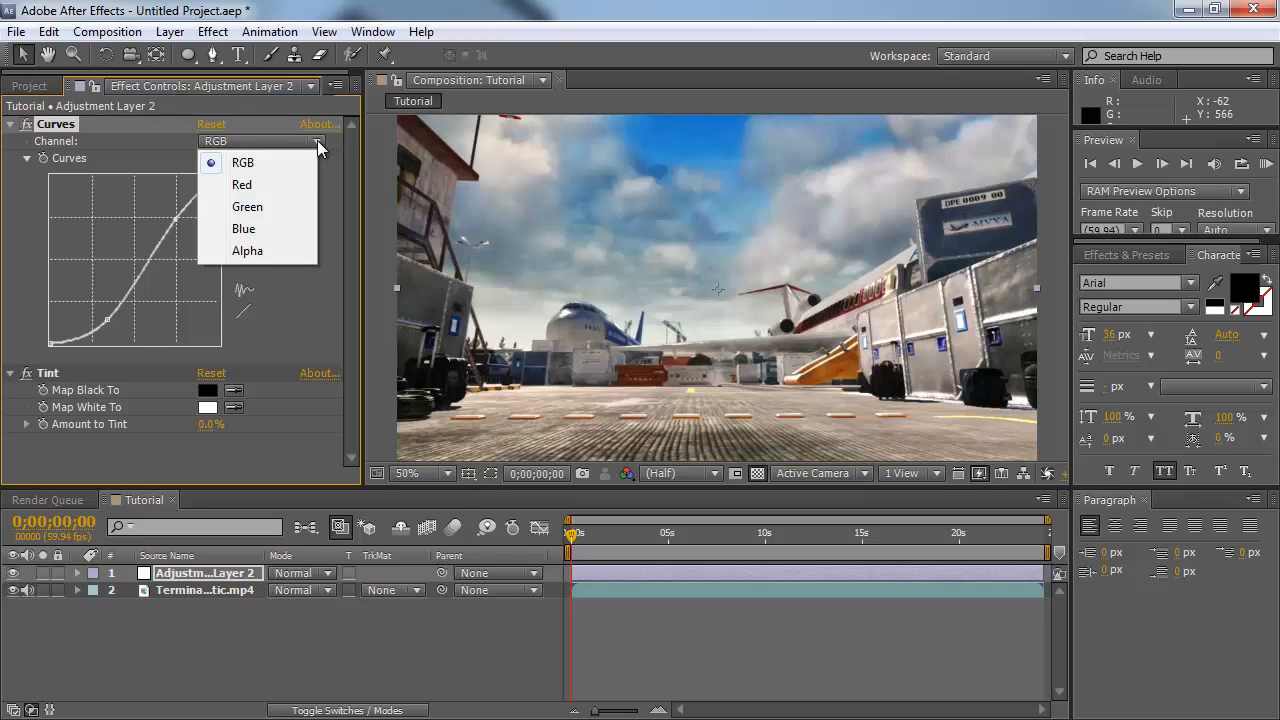
left_click(258, 183)
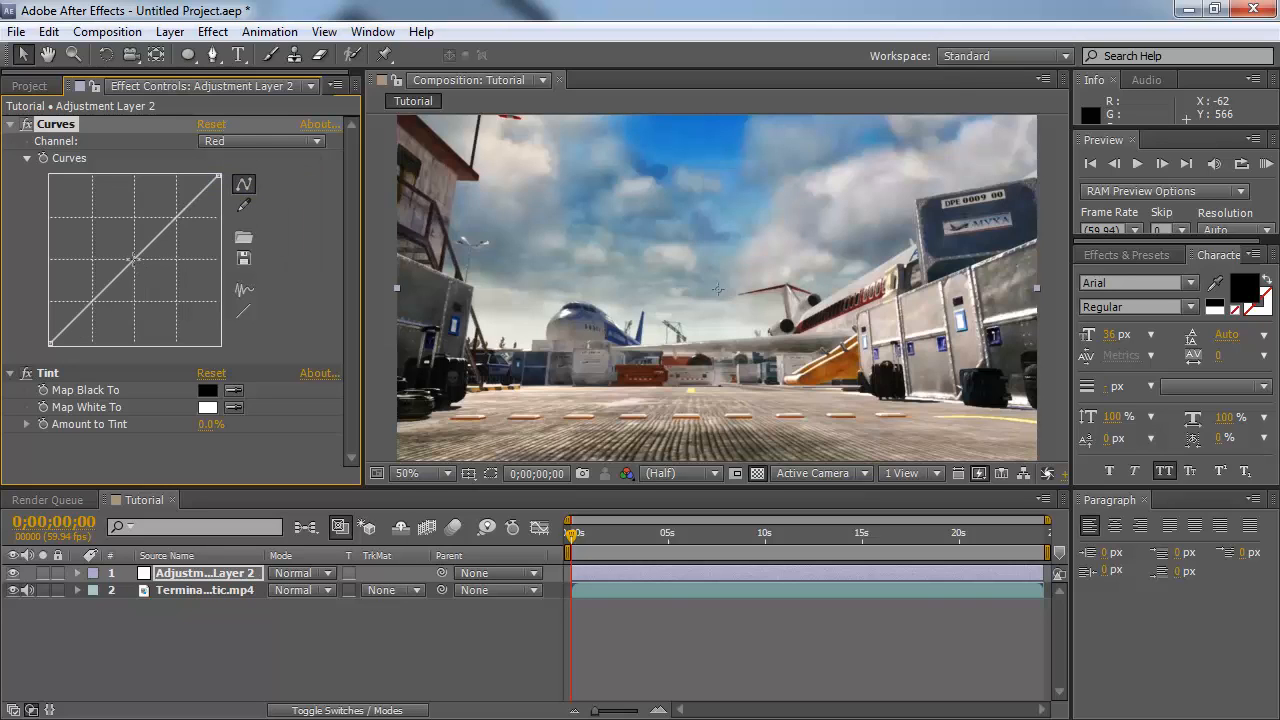
left_click_drag(142, 266, 146, 269)
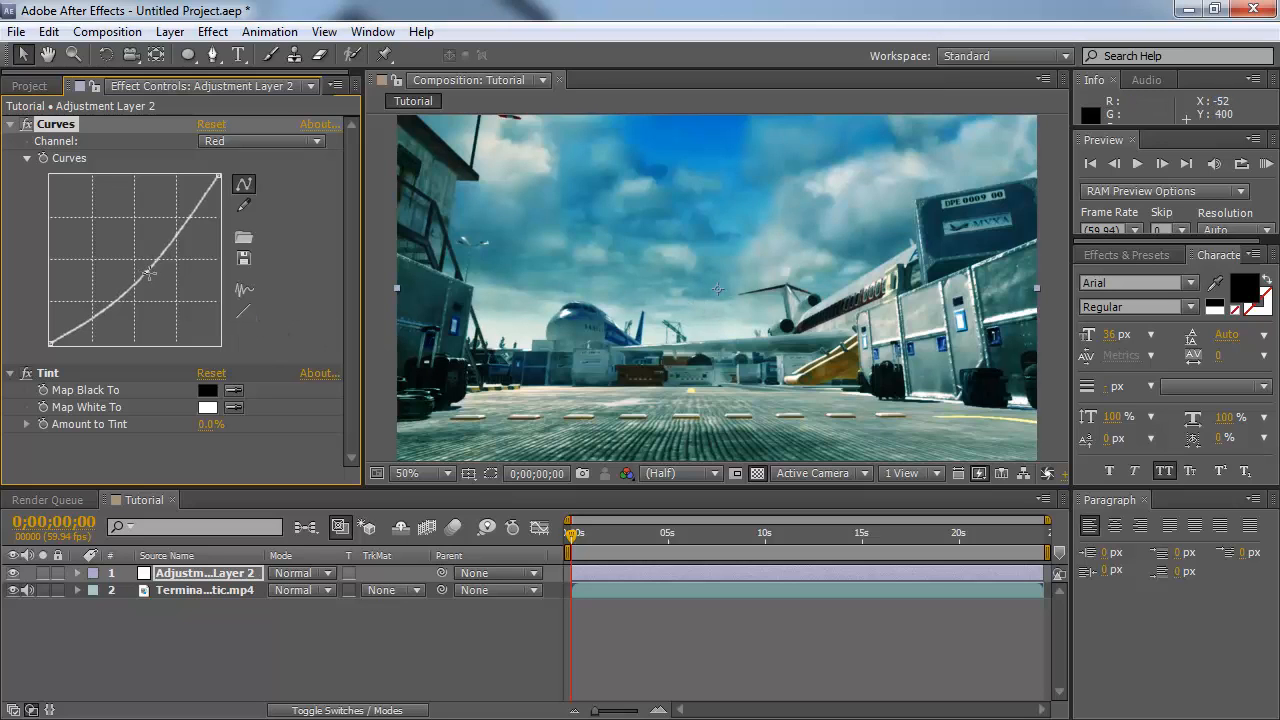
left_click_drag(146, 270, 143, 269)
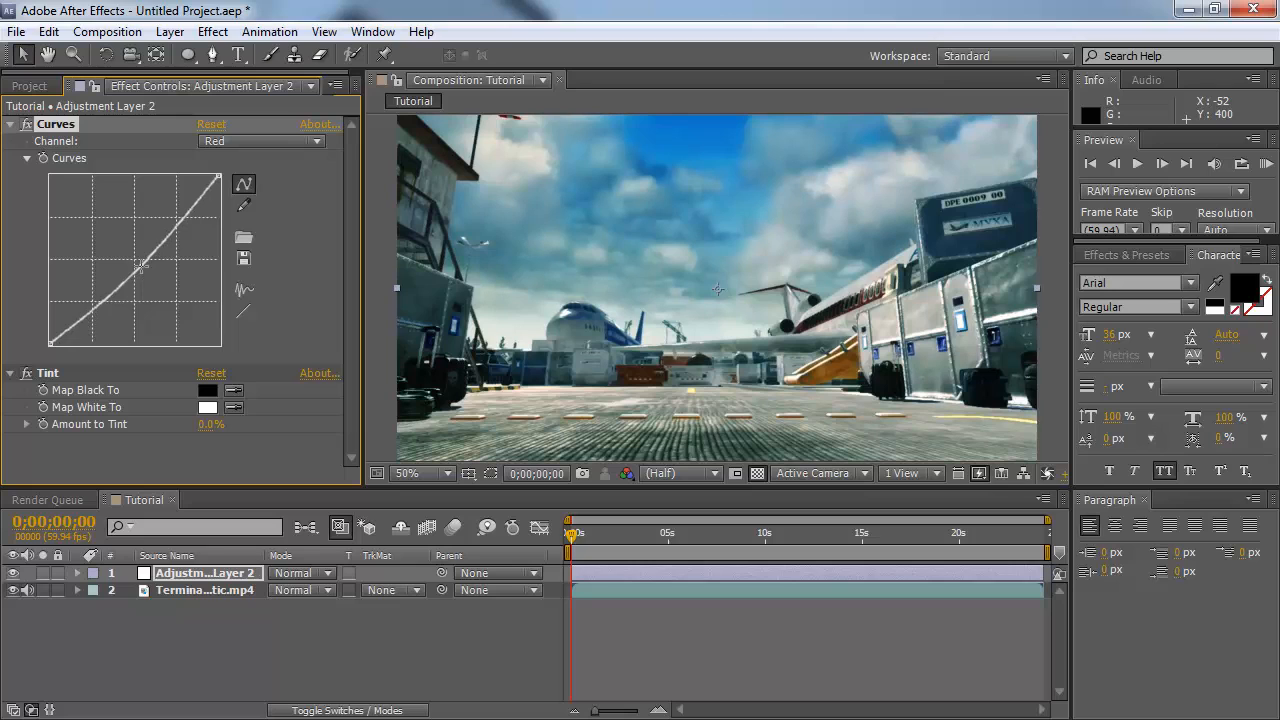
- Lower the midpoints of the Green and Blue channel curves very slightly to balance the colour
left_click(316, 141)
left_click(280, 204)
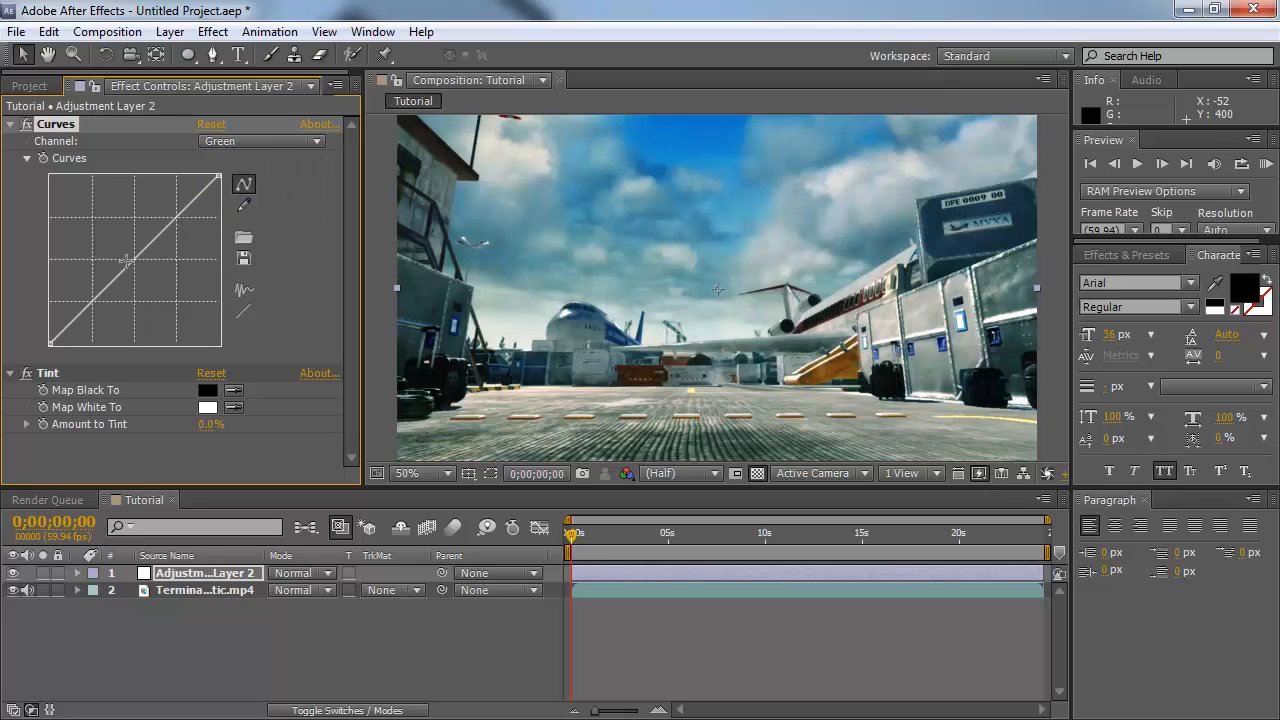
left_click_drag(133, 259, 138, 263)
left_click(316, 142)
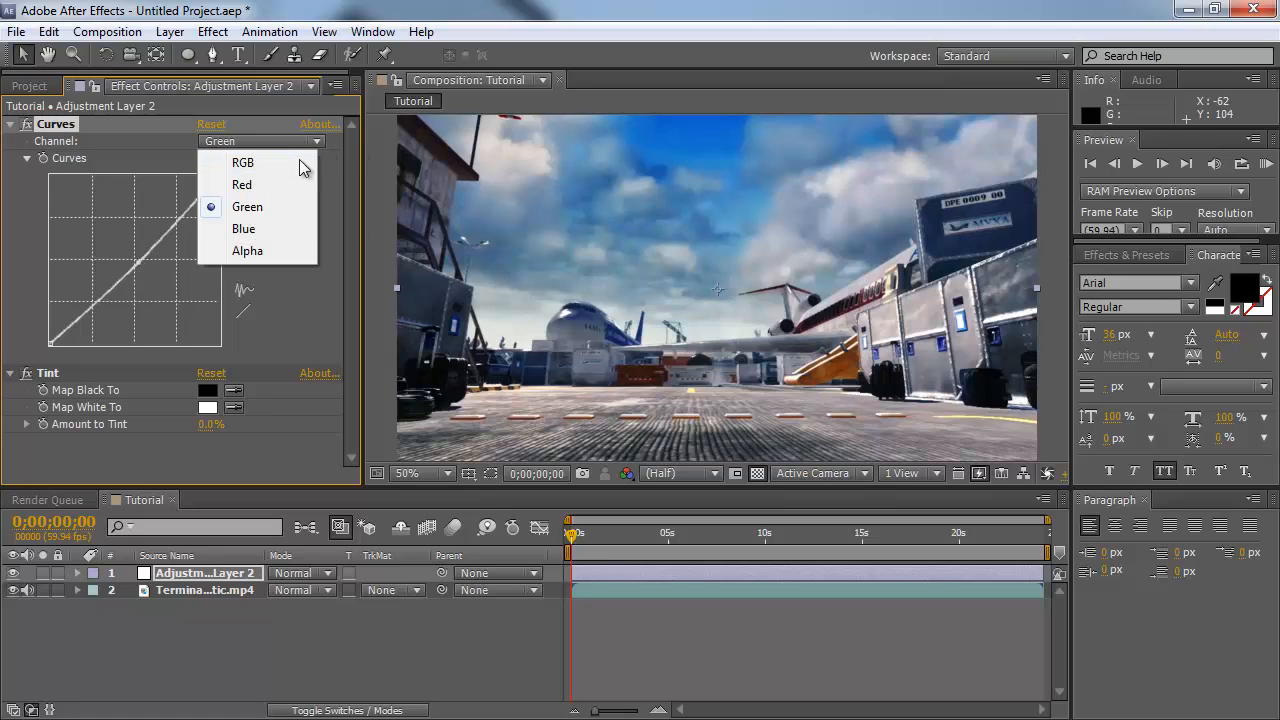
left_click(245, 229)
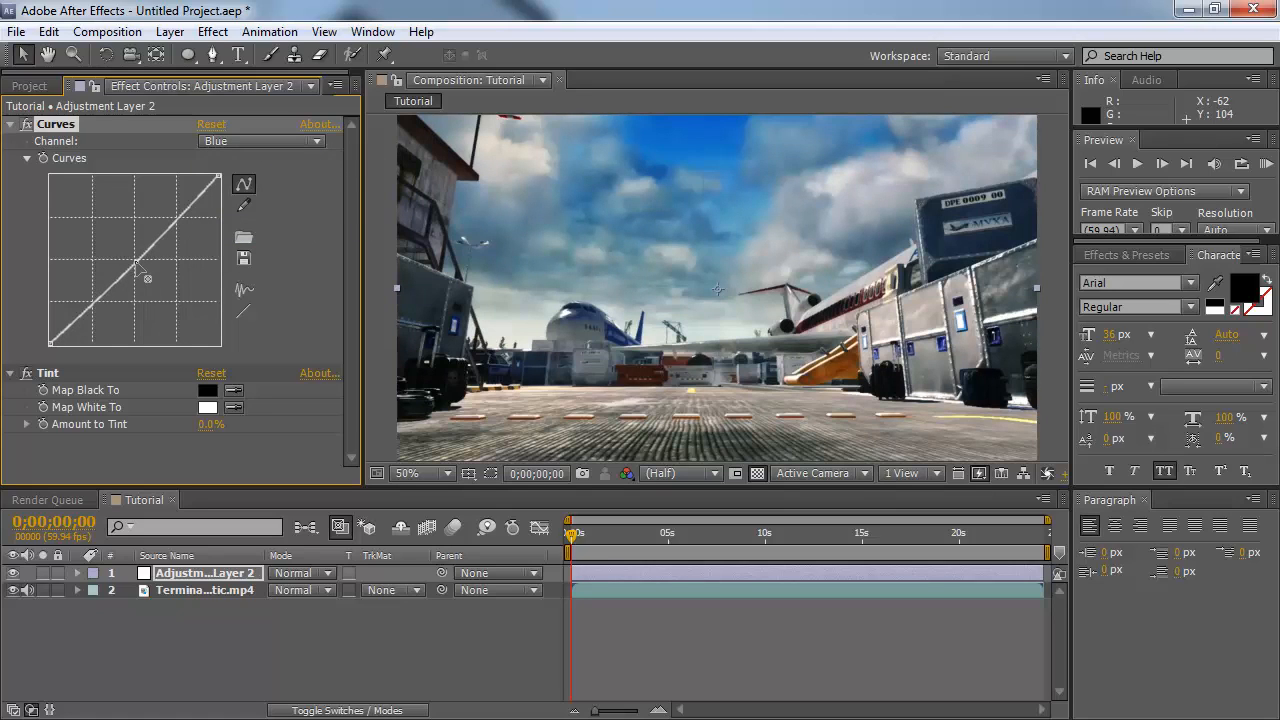
- Set the tint amount to 20% and collapse the Curves and Tint effect settings
left_click(200, 416)
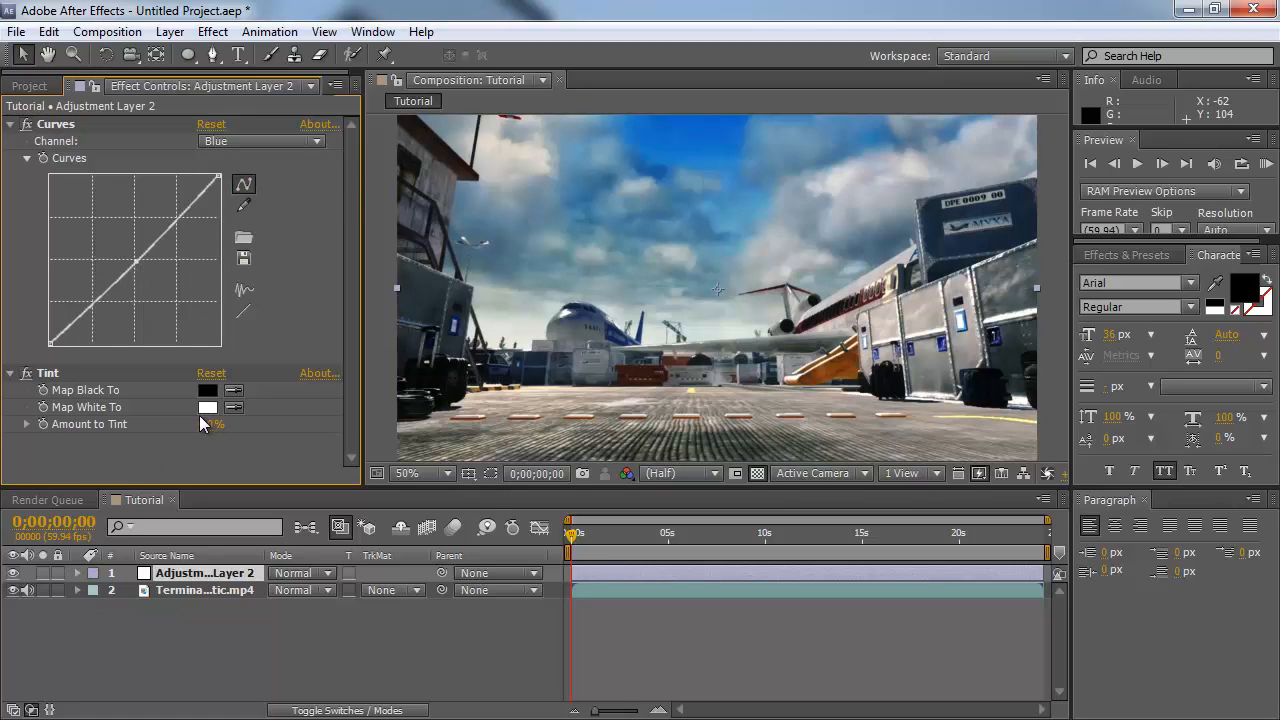
mouse_move(205, 424)
left_mouse_down()
mouse_move(167, 424)
mouse_move(196, 424)
mouse_move(183, 424)
left_mouse_up()
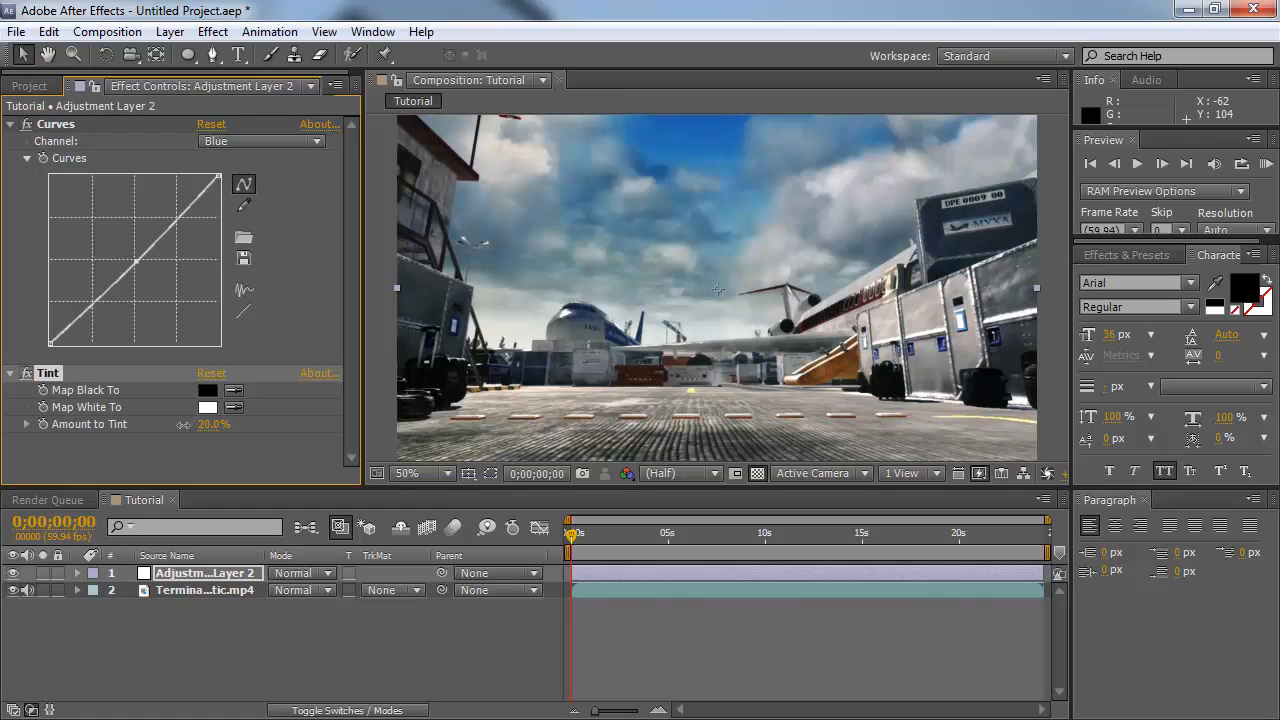
left_click(10, 124)
left_click(10, 124)
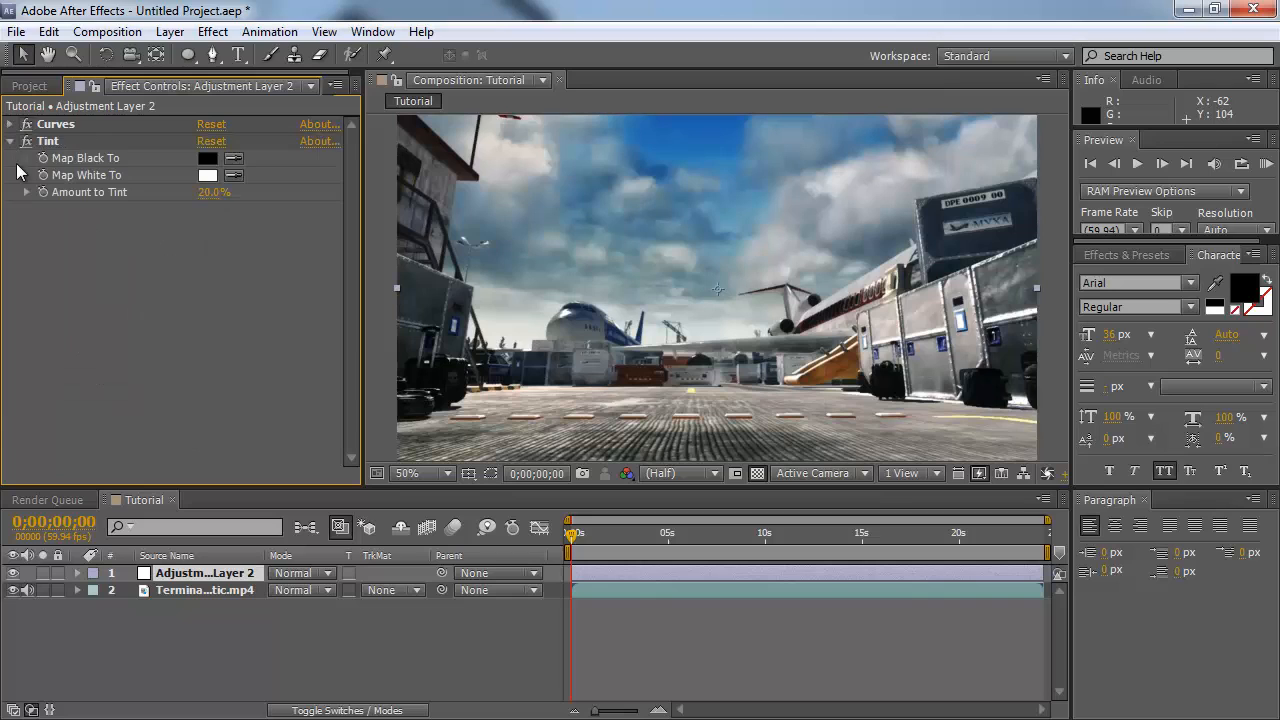
left_click(11, 141)
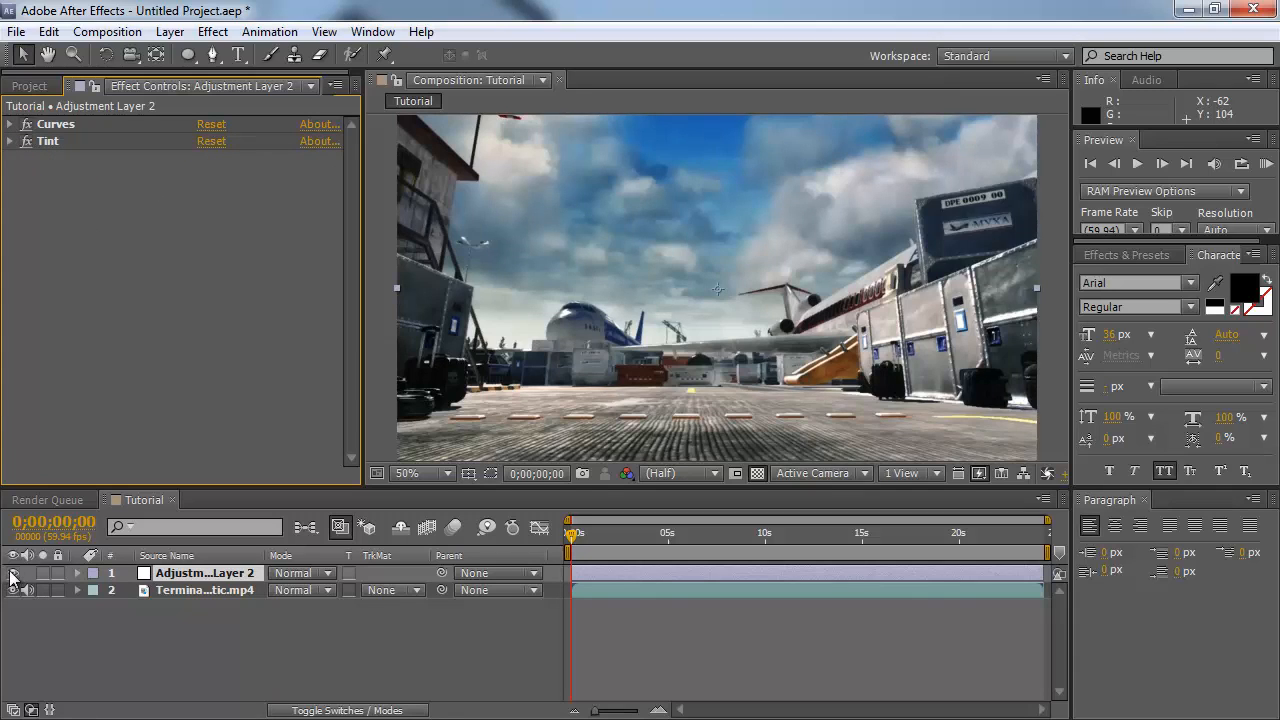
- Toggle the adjustment layer's visibility to compare the graded footage with the original
left_click(13, 573)
left_click(13, 573)
left_click(13, 573)
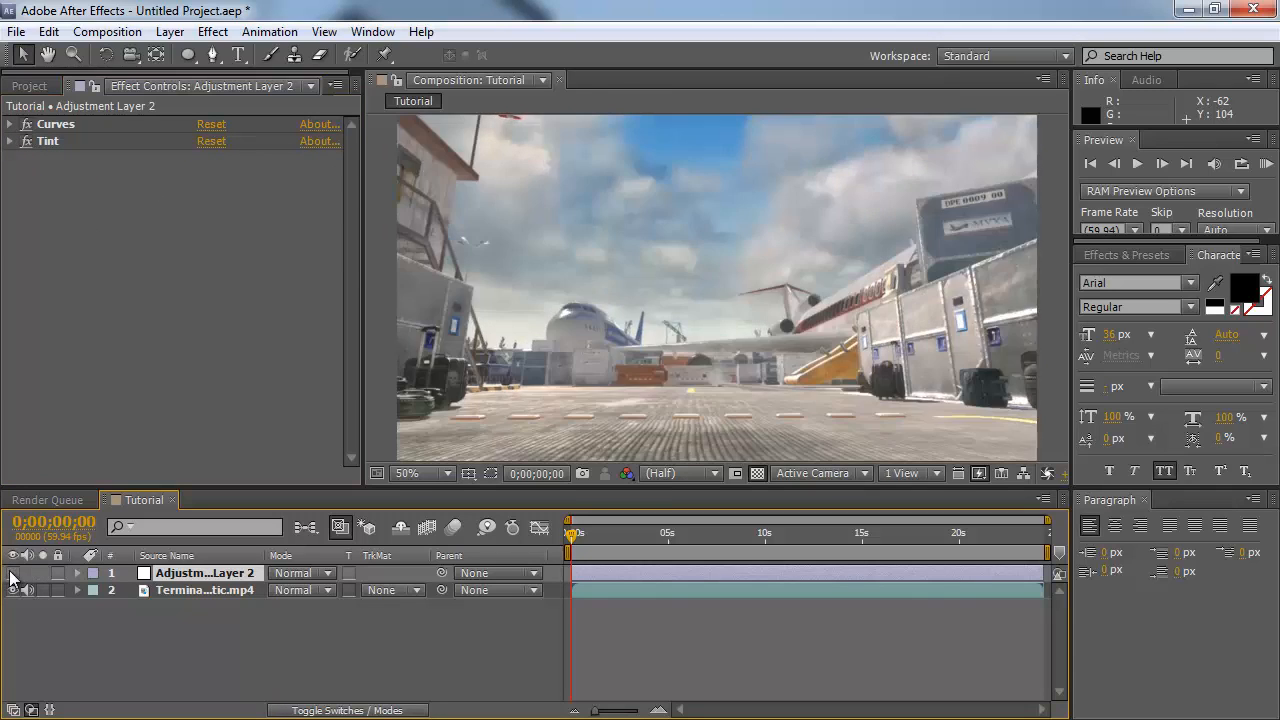
left_click(13, 573)
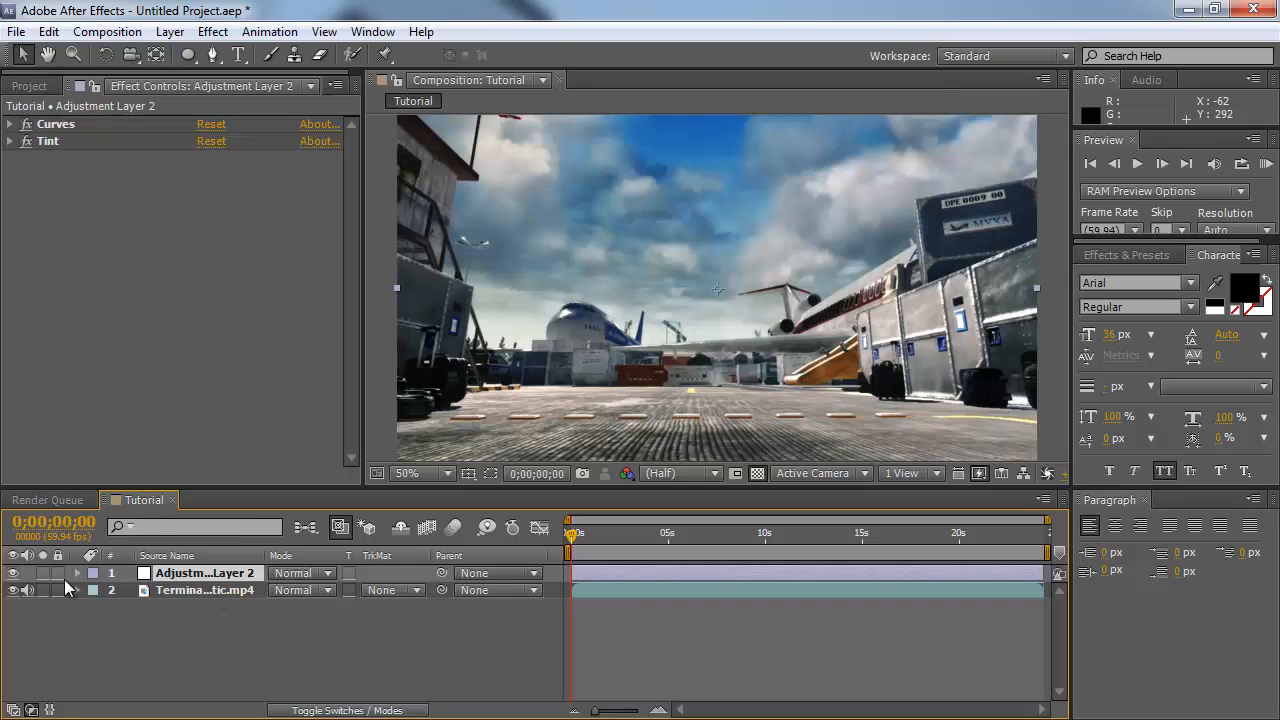
- Hide the graded adjustment layer and add a second adjustment layer above it
left_click(13, 573)
left_click(169, 31)
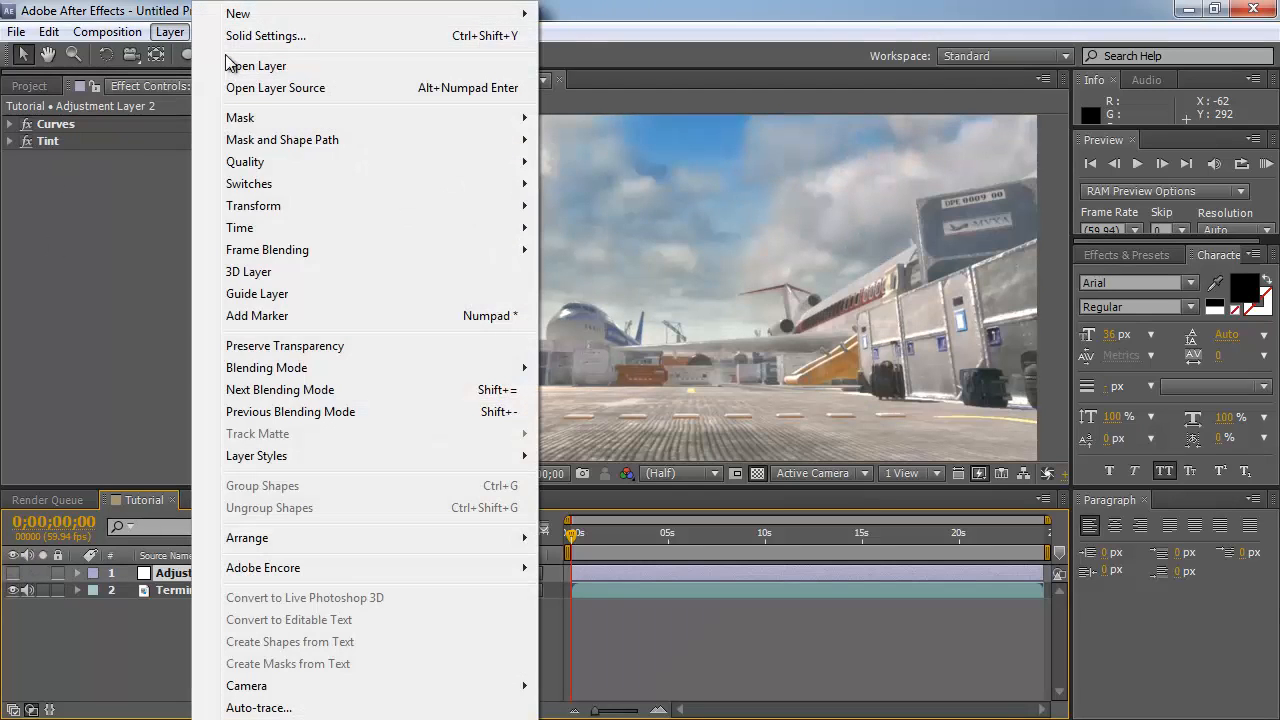
mouse_move(238, 14)
left_click(616, 221)
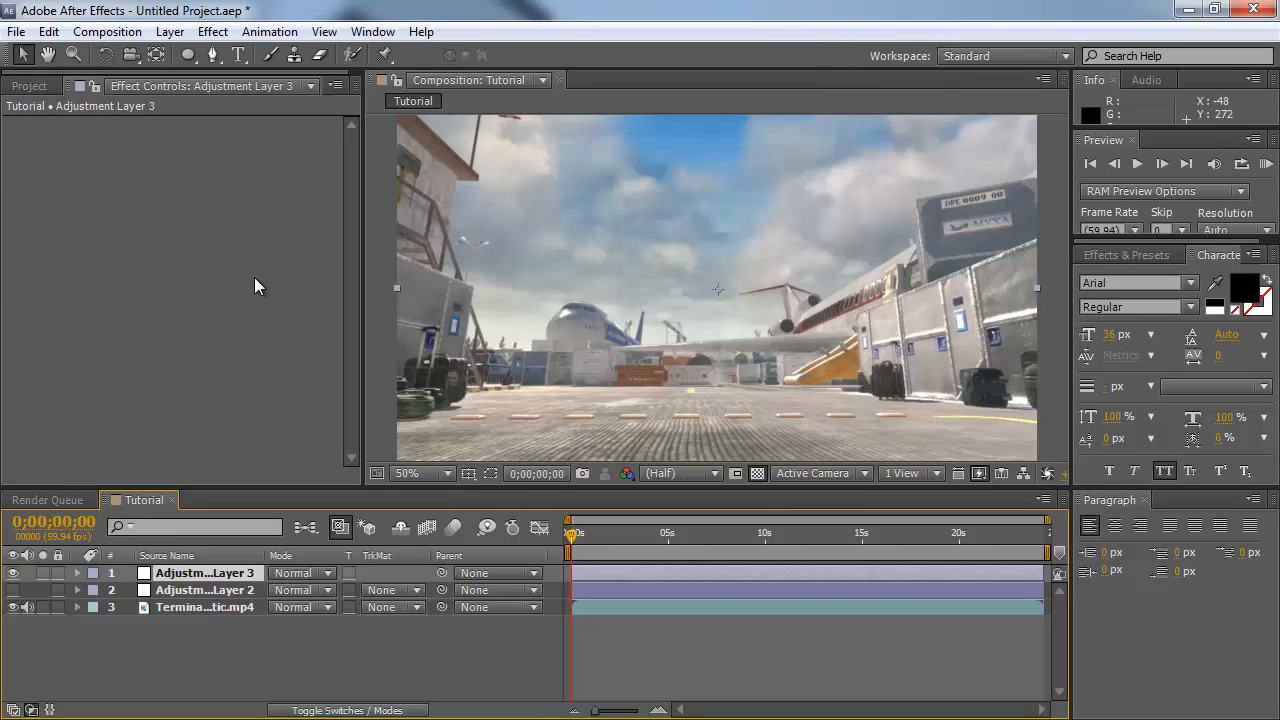
- Apply Curves to the new adjustment layer and pull the lower part of the RGB curve down to darken the footage
left_click(220, 38)
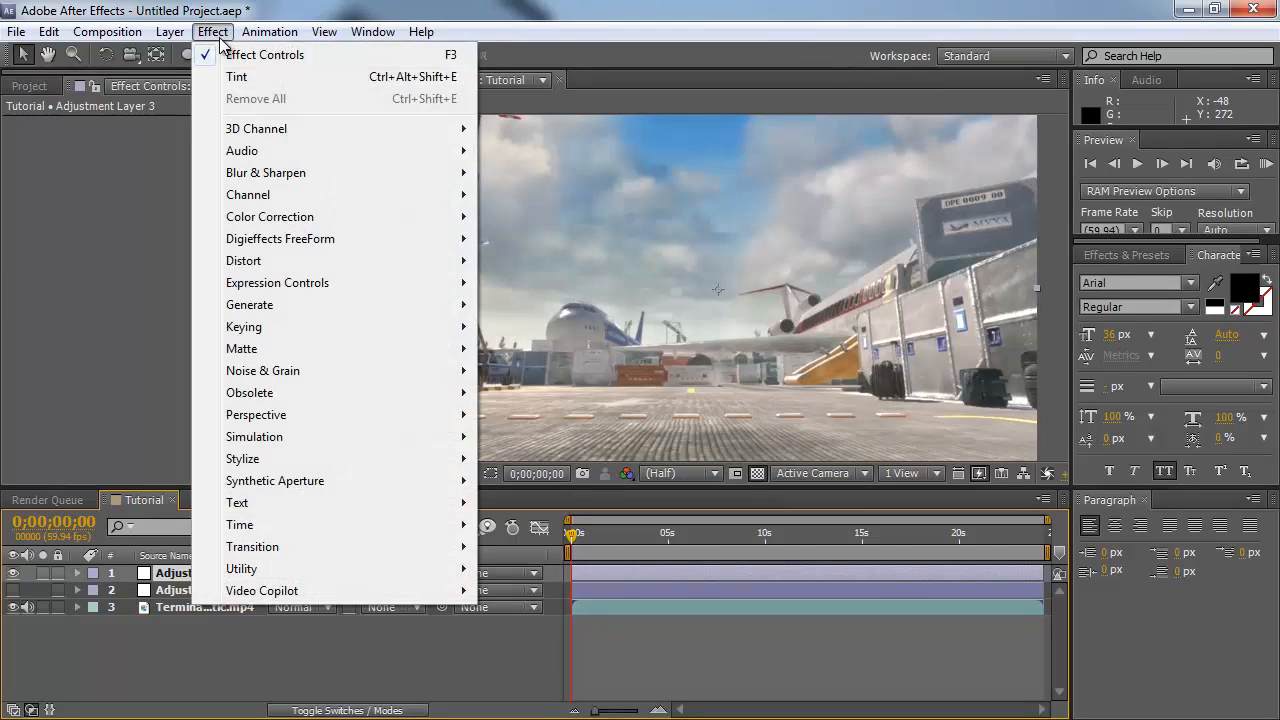
mouse_move(314, 197)
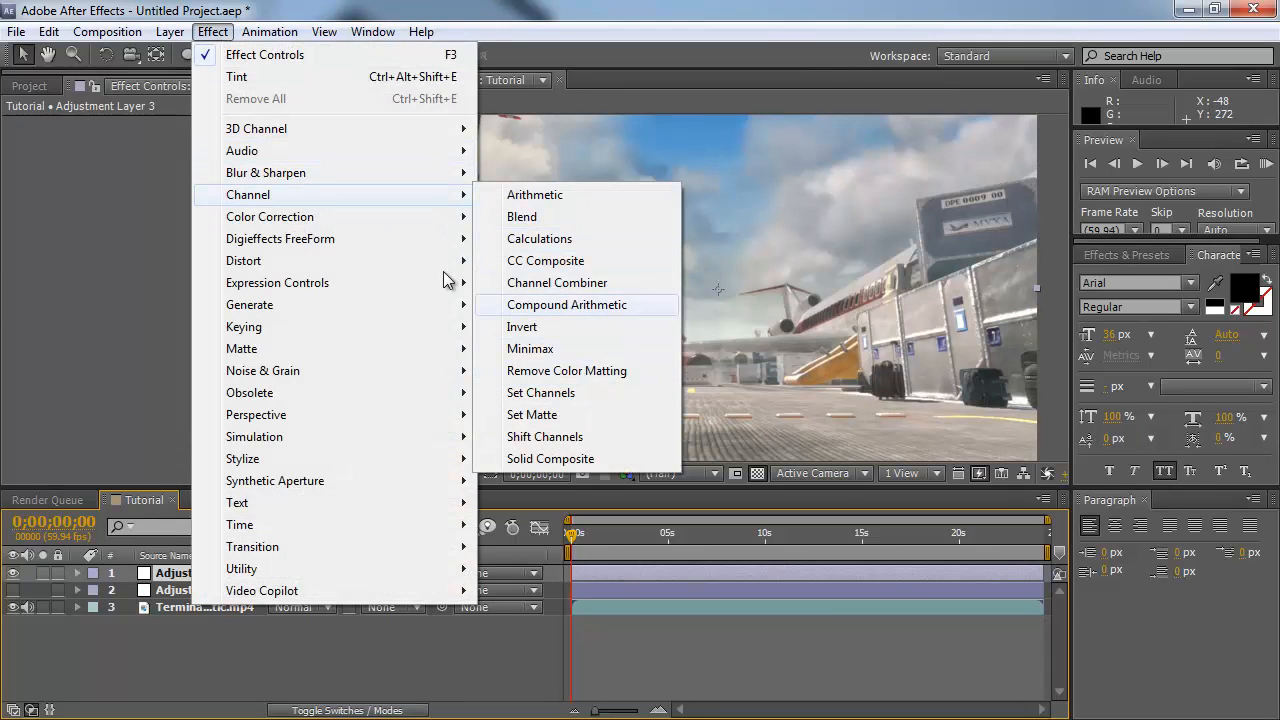
mouse_move(386, 218)
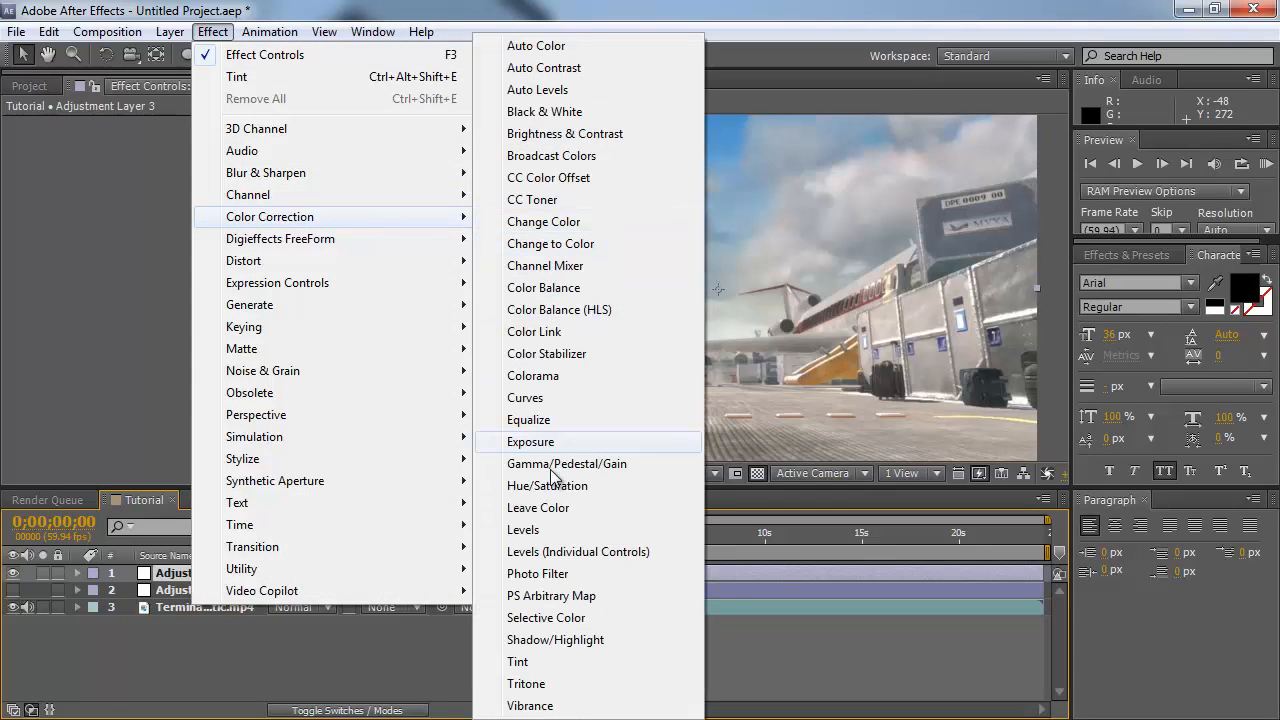
left_click(527, 398)
left_click_drag(94, 302, 114, 318)
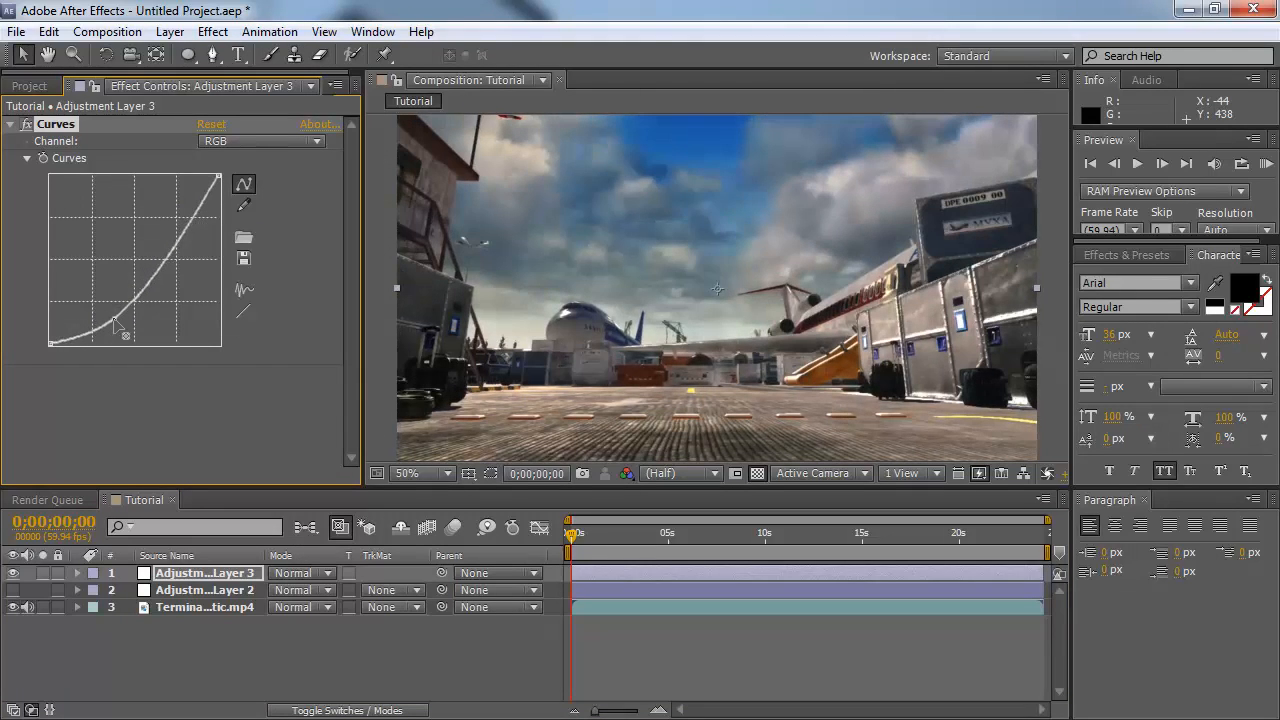
- Lower the midpoints of the Green and Blue channel curves to give the footage a warm brown look
left_click(314, 144)
left_click(240, 207)
left_click_drag(136, 258, 146, 279)
left_click(272, 140)
left_click(262, 232)
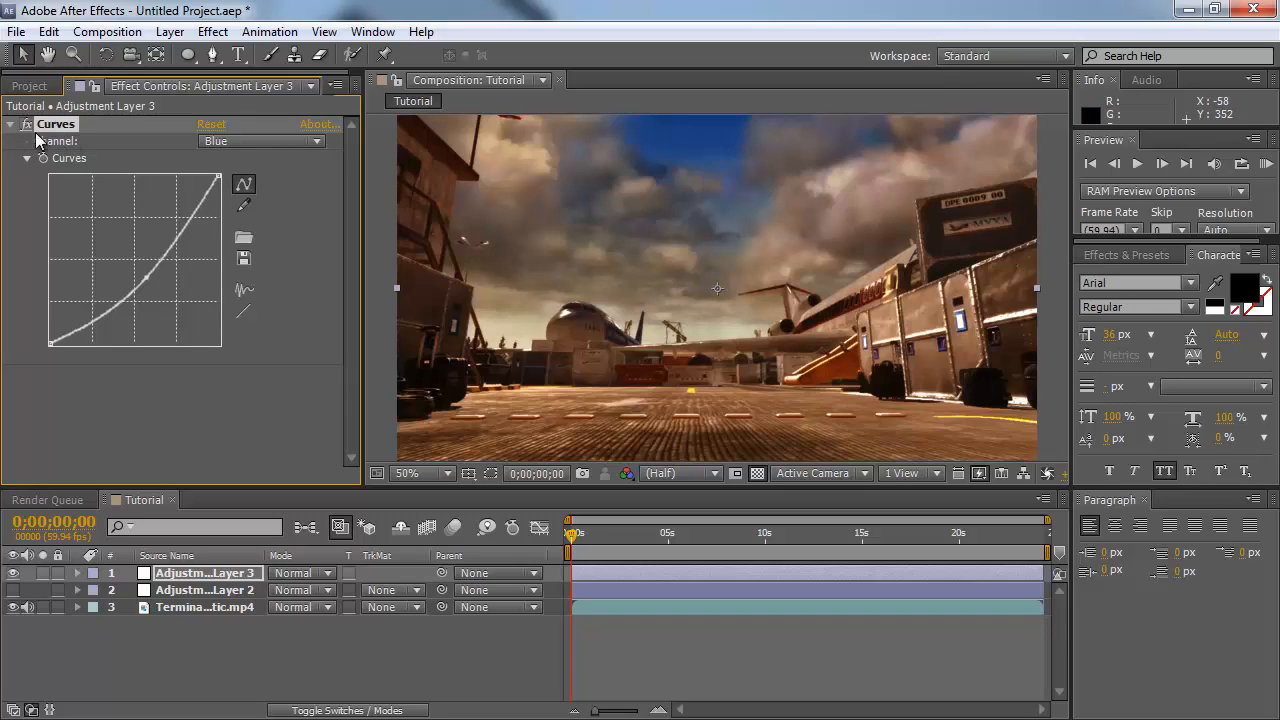
- Delete the second adjustment layer and make the original Curves and Tint adjustment layer visible again
key("Delete")
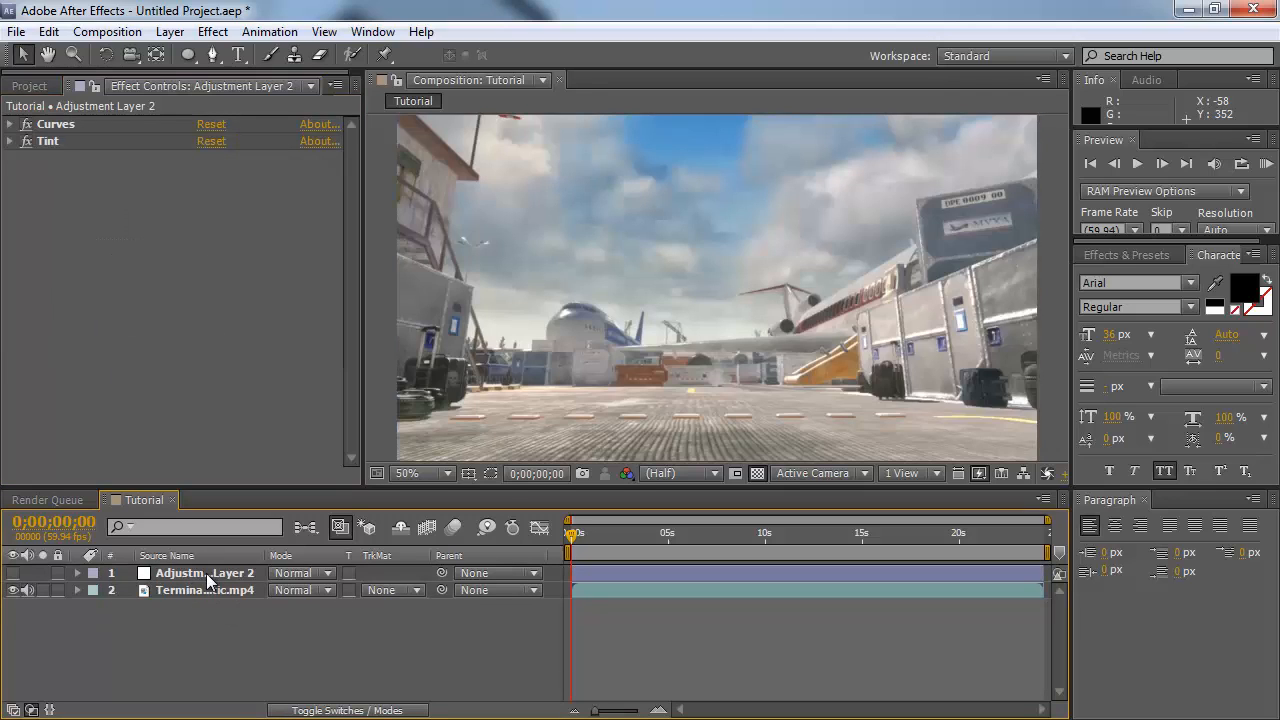
left_click(13, 573)
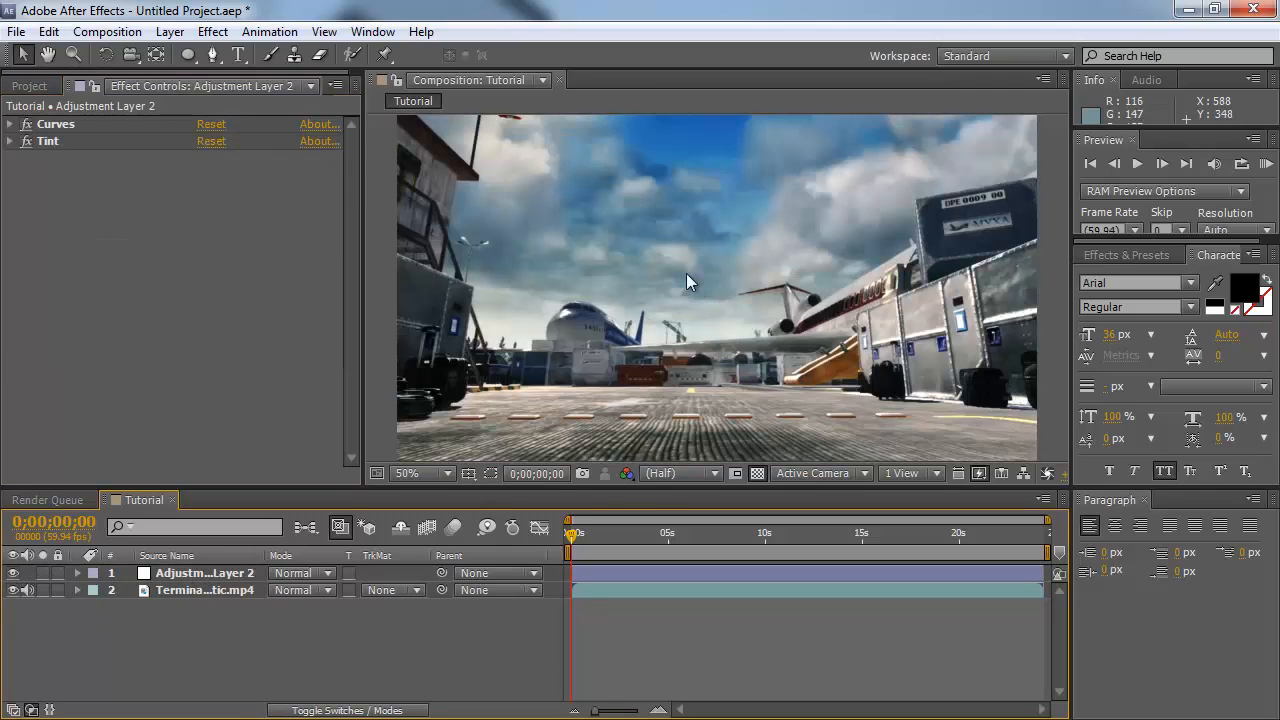
- Create a black 1280 x 720 px solid layer named vignette above the adjustment layer
left_click(170, 31)
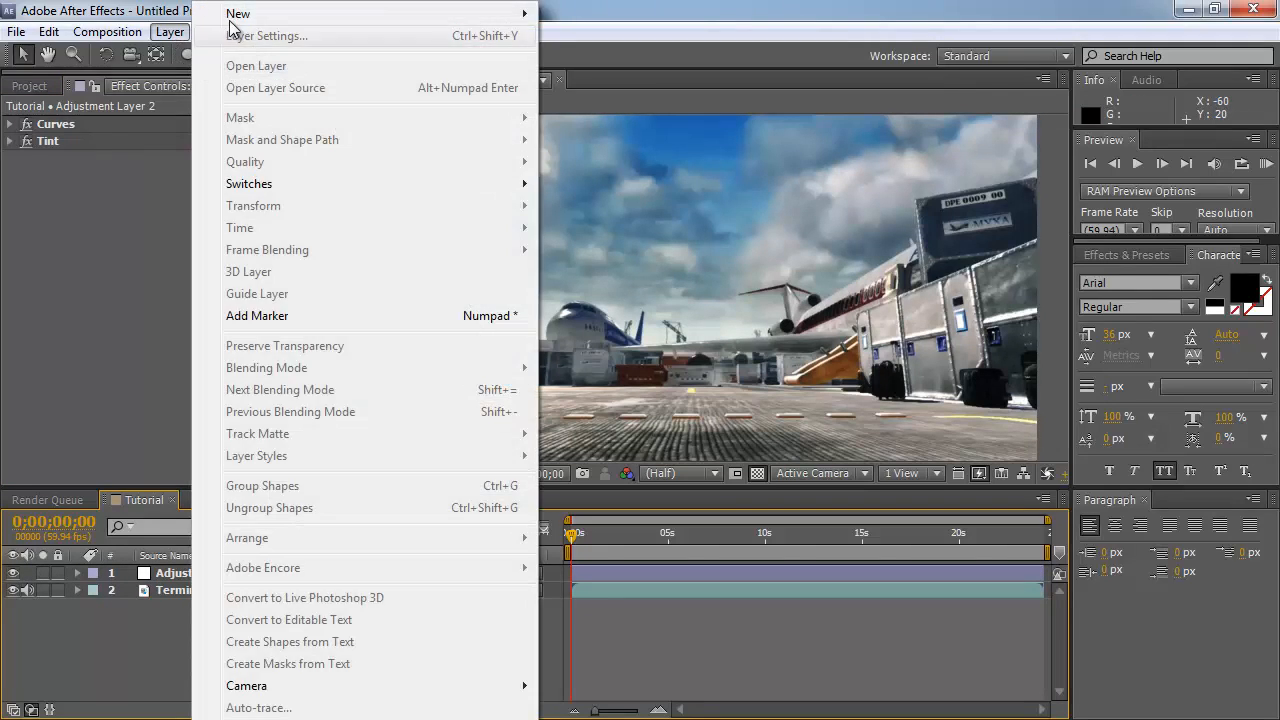
mouse_move(252, 18)
left_click(640, 35)
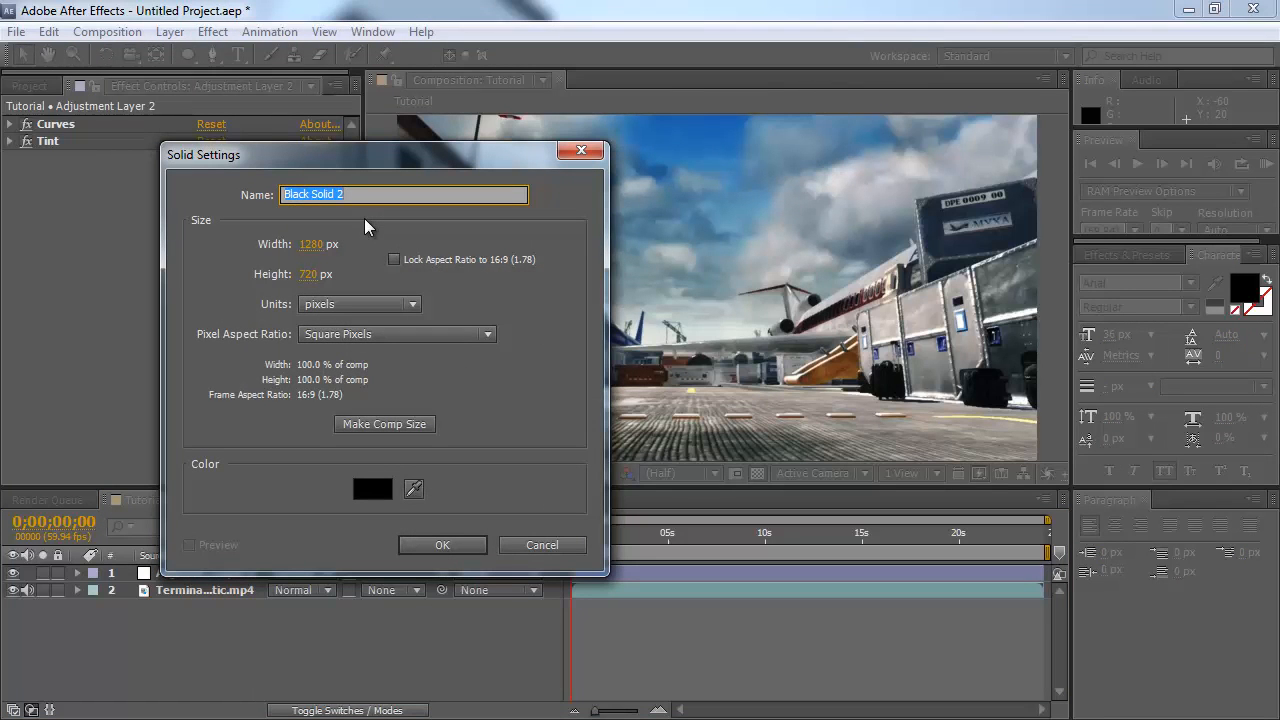
type("vignette")
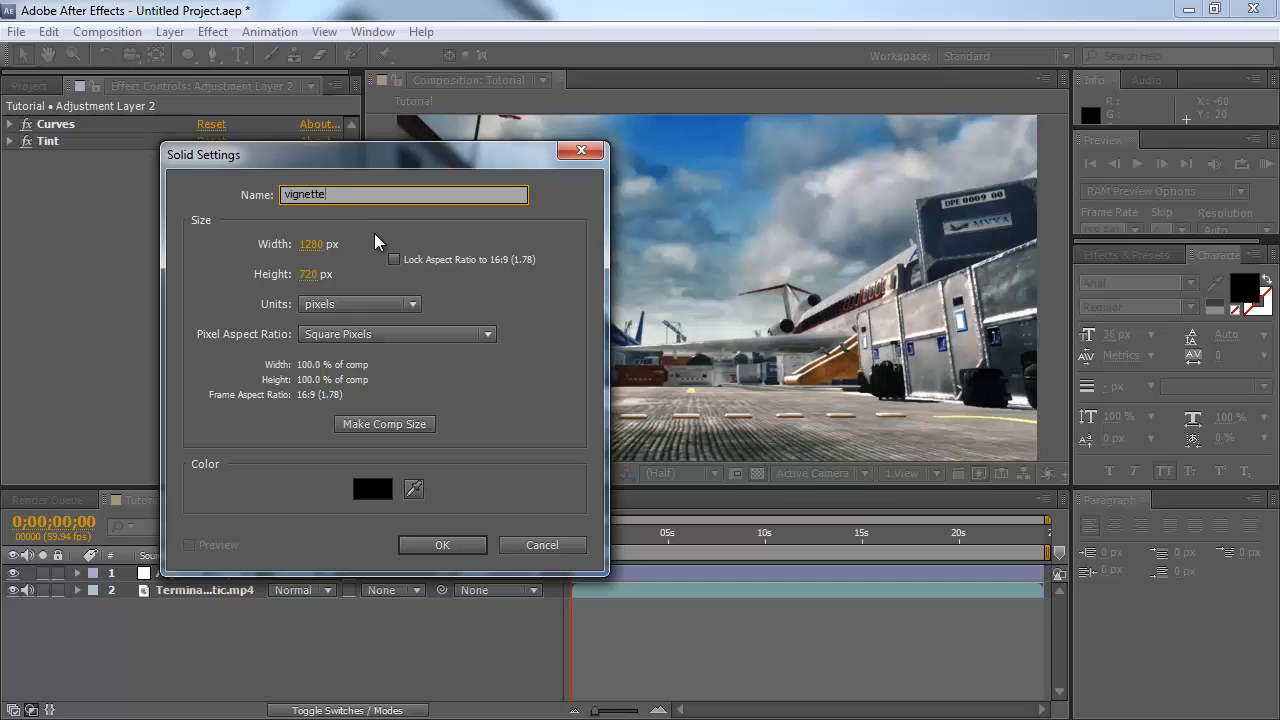
left_click(442, 545)
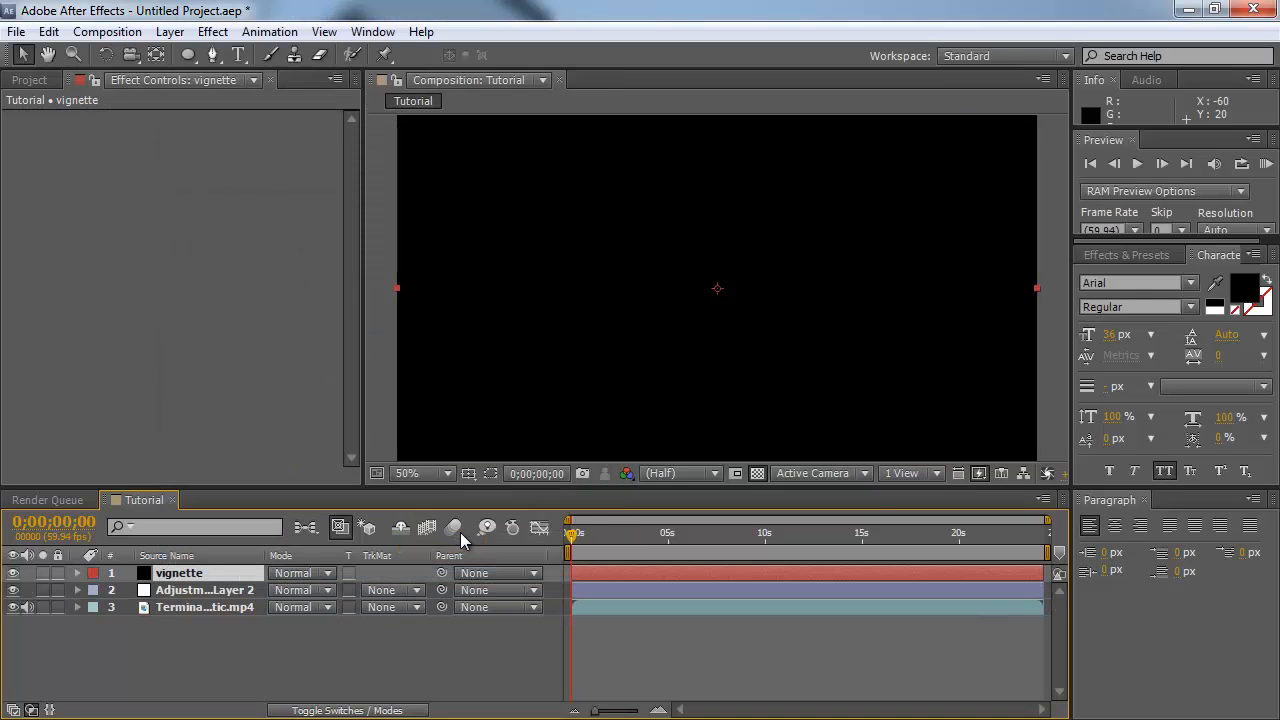
- Add an elliptical mask that fills the full frame of the vignette solid
key("comma")
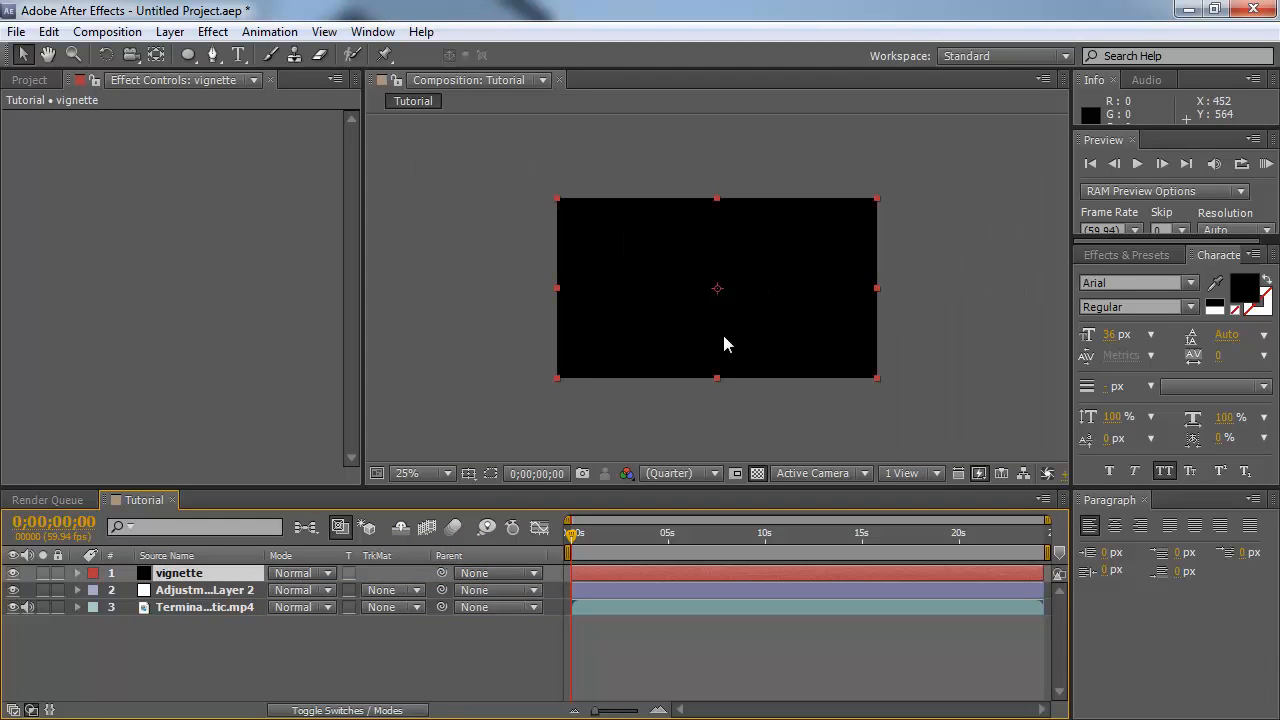
key("period")
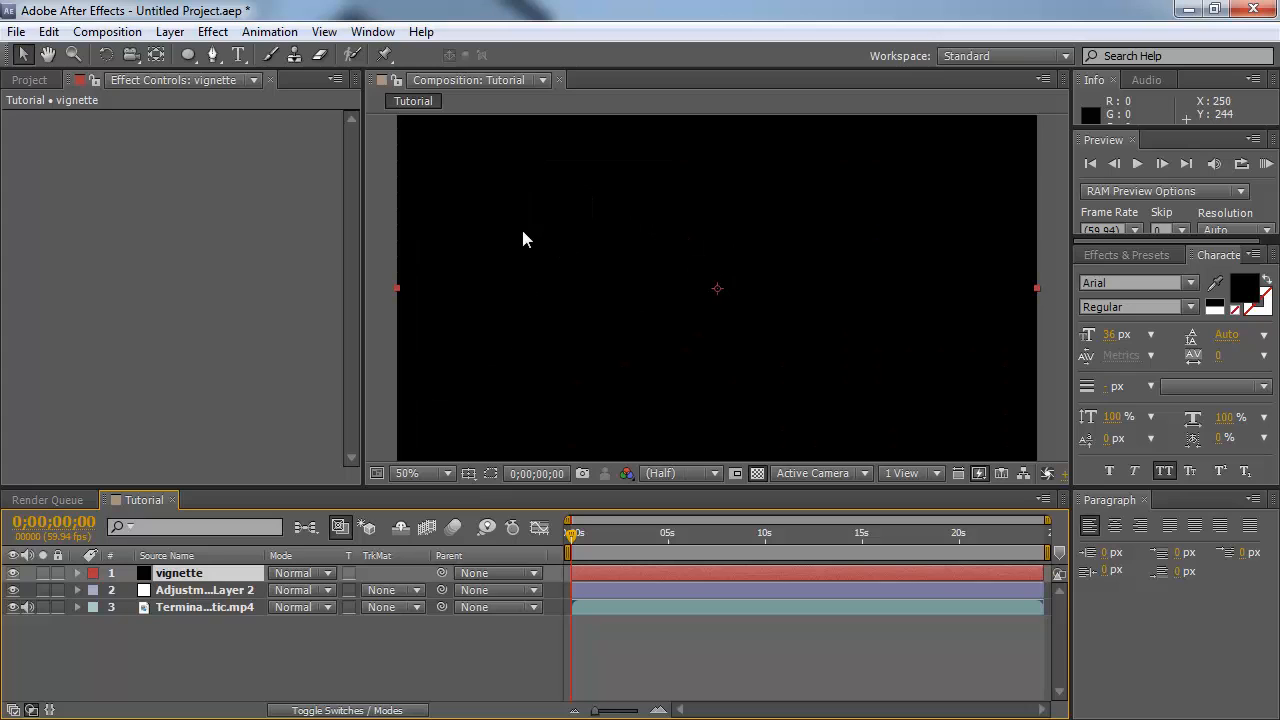
left_click(194, 60)
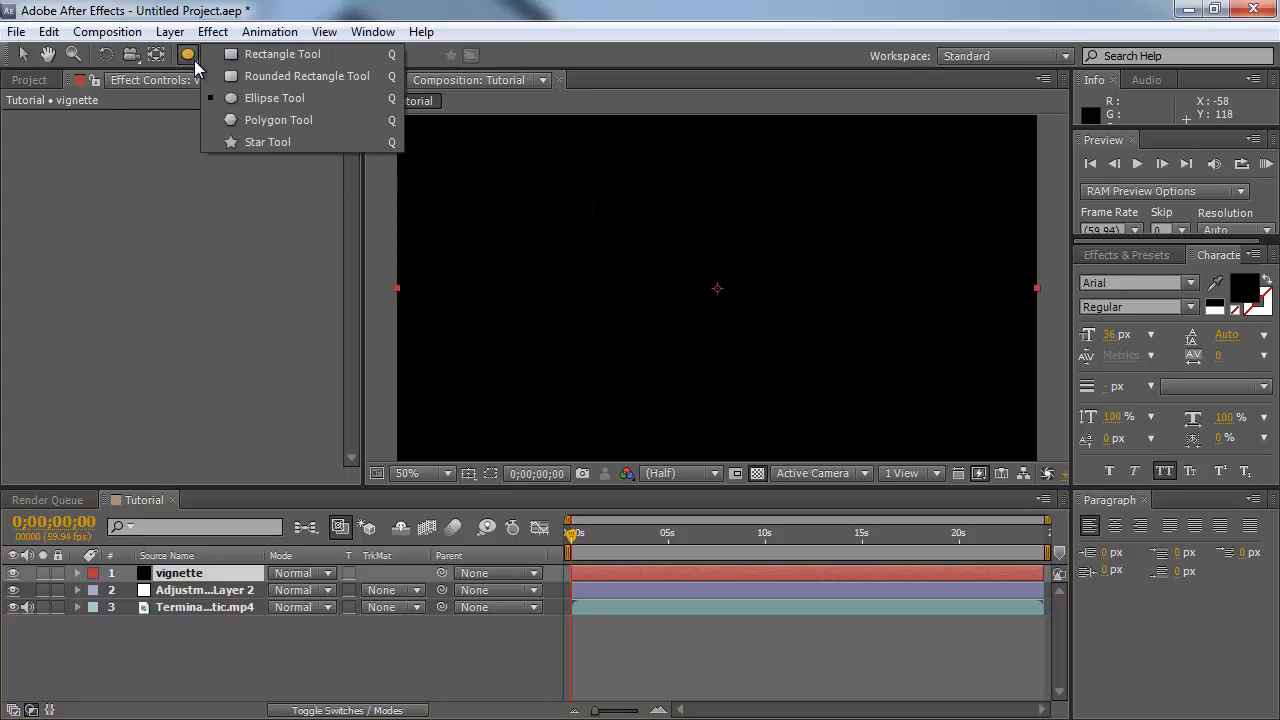
left_click(279, 101)
double_click(196, 57)
key("v")
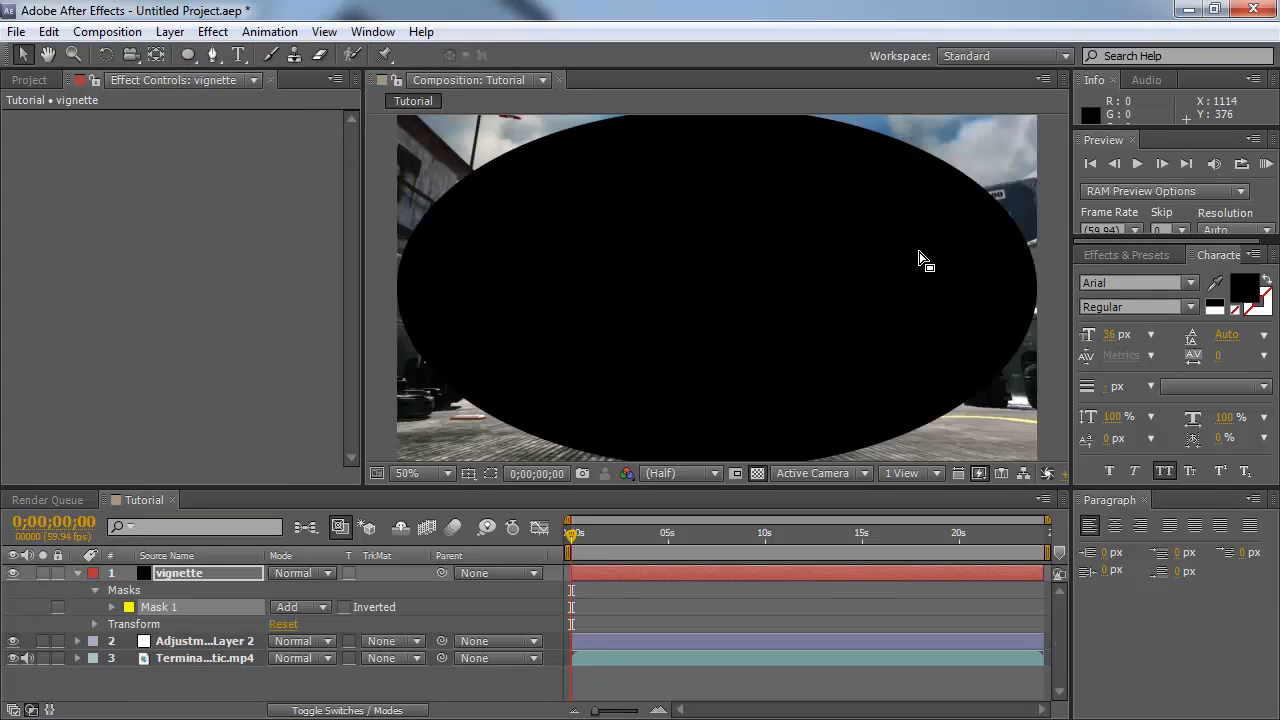
key("comma")
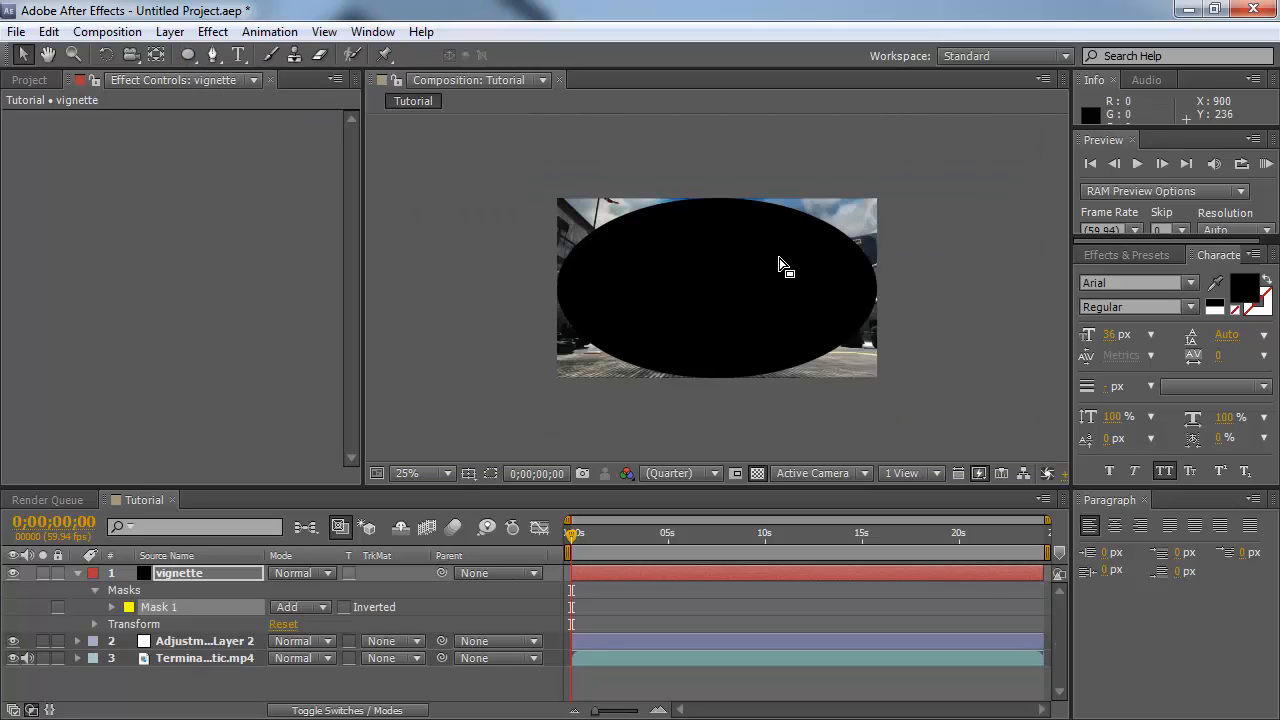
key("period")
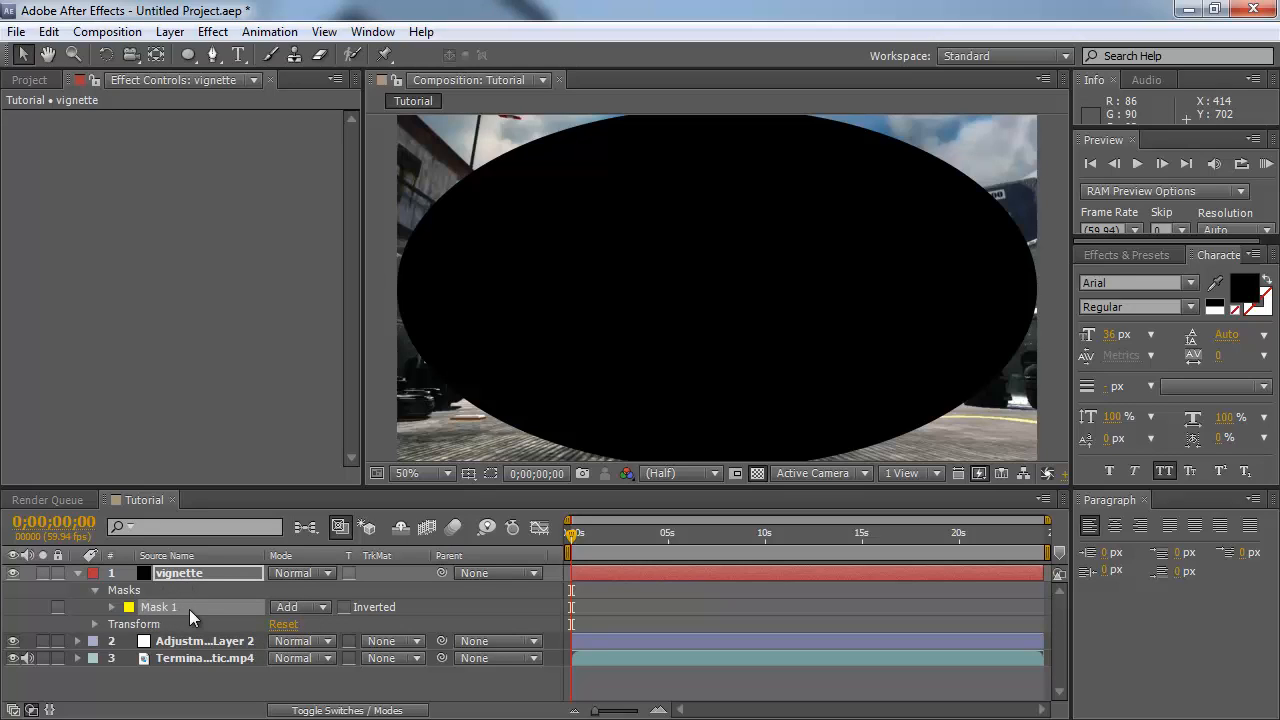
- Set the vignette mask to Subtract with a feather of 149 pixels and an expansion of 48 pixels, and collapse the layer
left_click(323, 608)
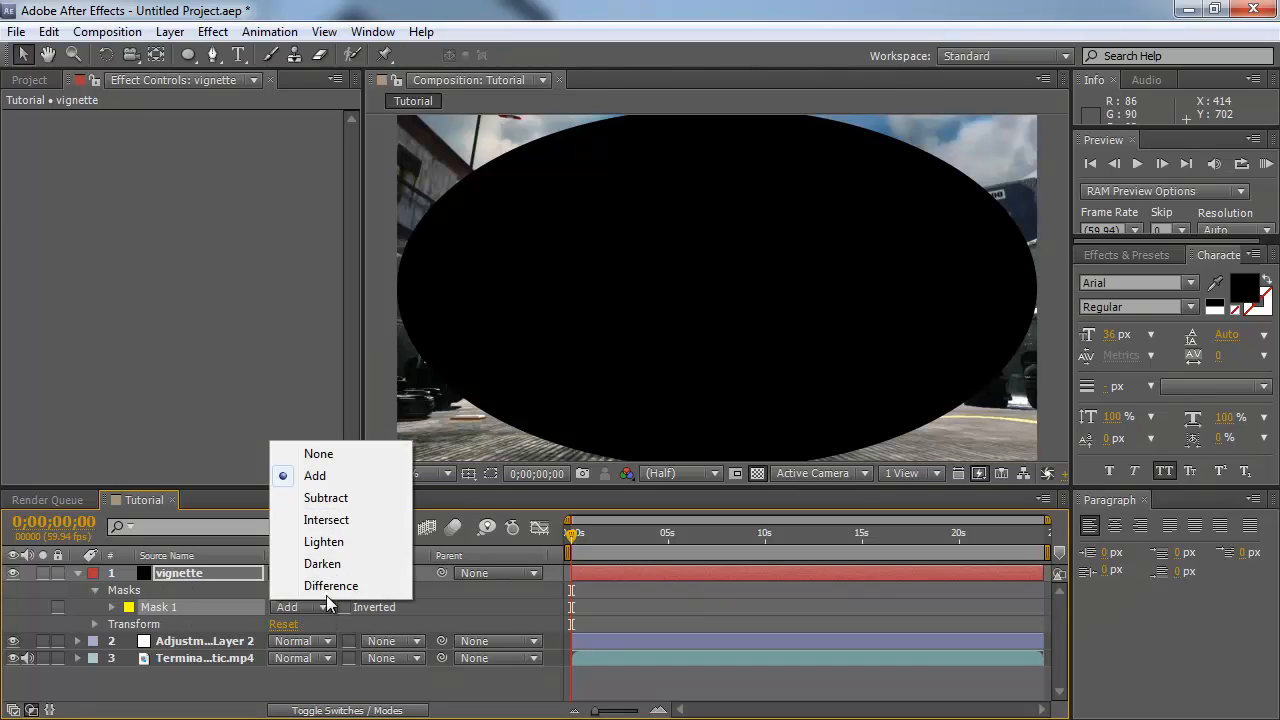
left_click(329, 498)
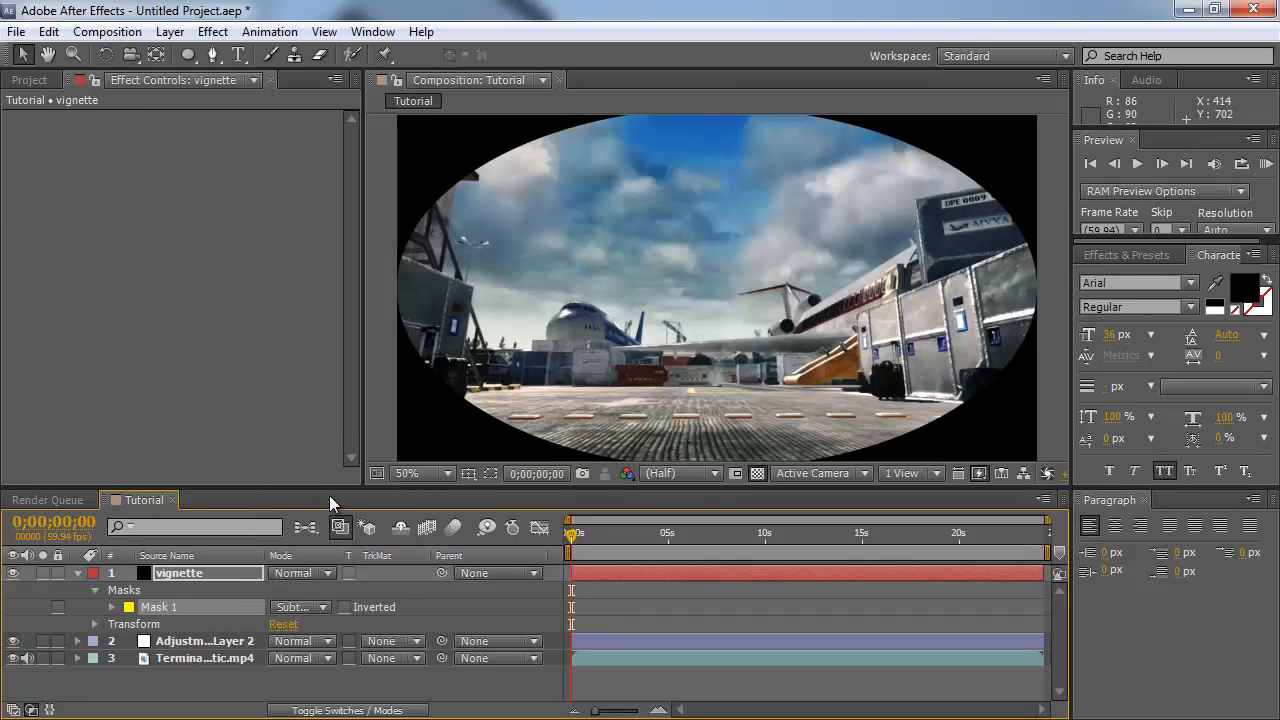
left_click(112, 607)
scroll(336, 645, "down", 1)
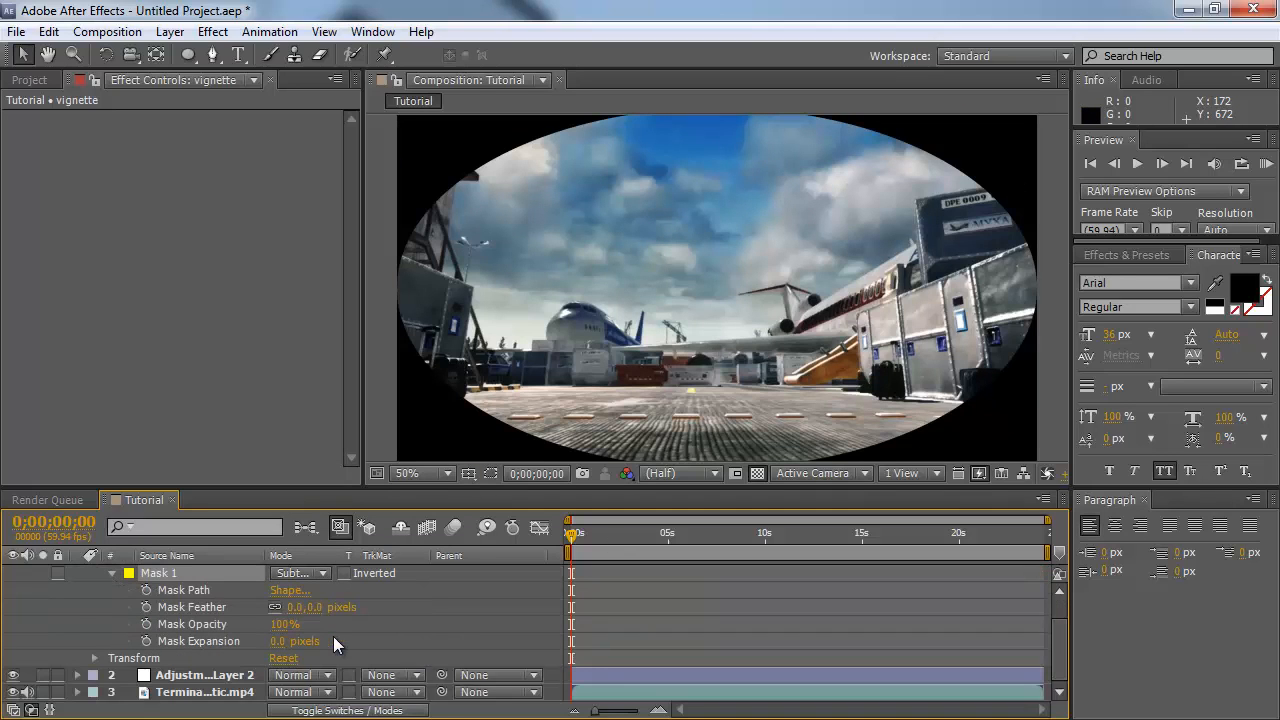
left_click_drag(298, 607, 447, 614)
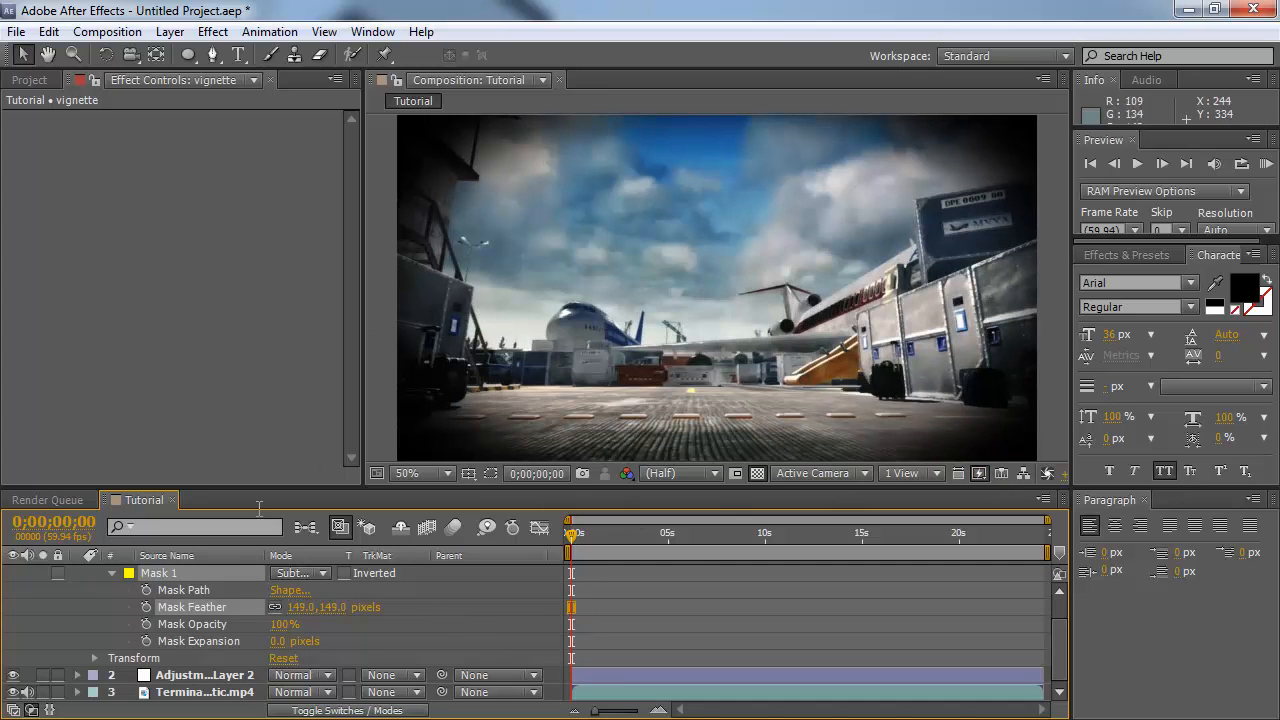
left_click_drag(277, 652, 320, 643)
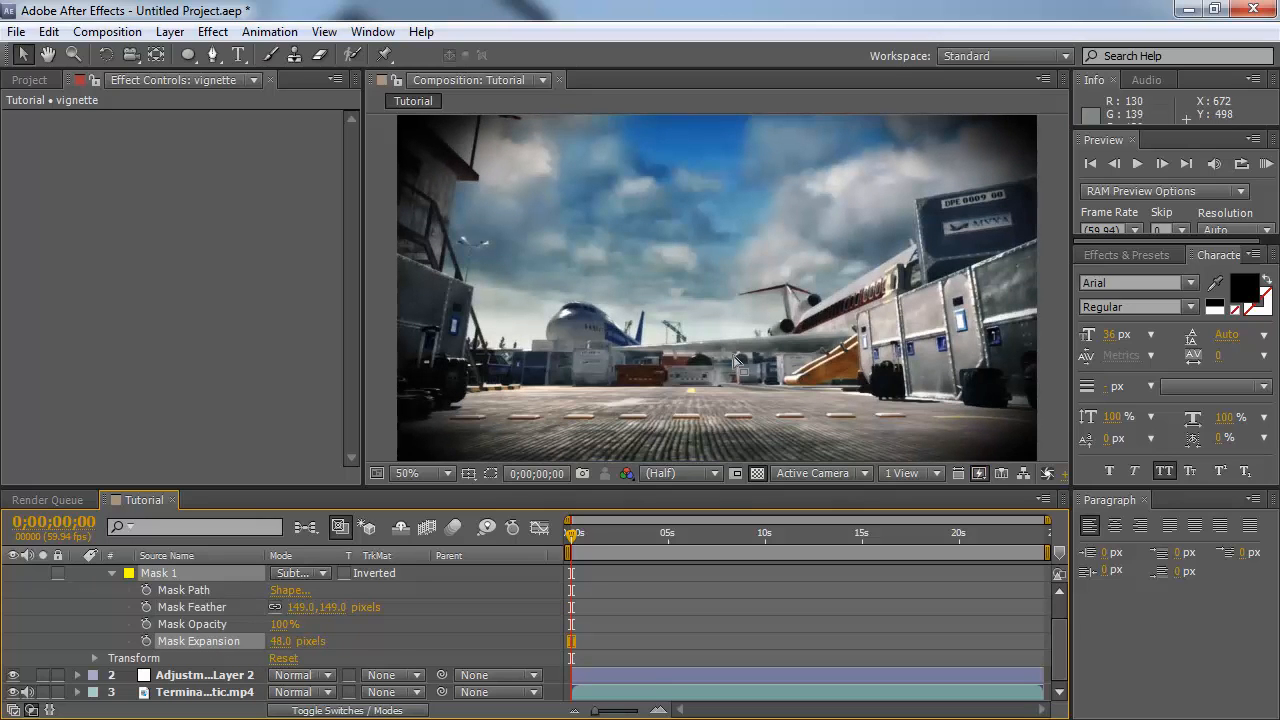
scroll(197, 594, "up", 2)
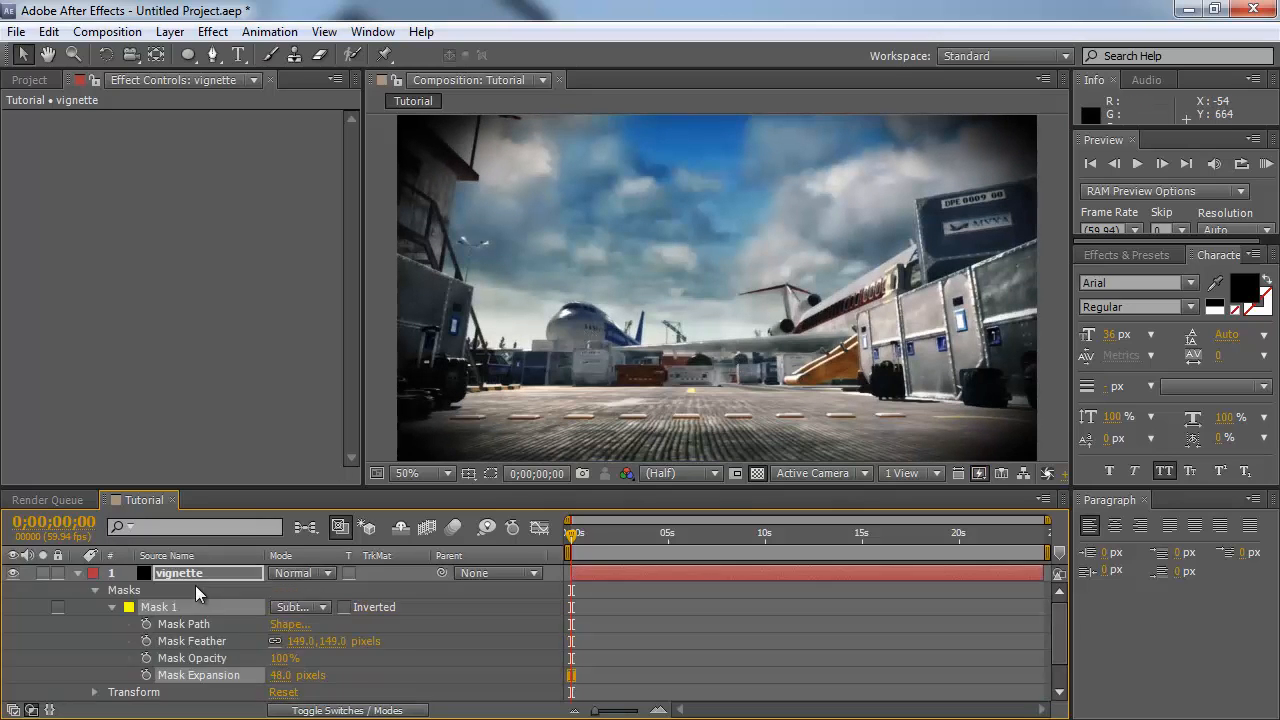
left_click(79, 574)
- Toggle the vignette and adjustment layers' visibility to compare the footage, and run a RAM preview of the composition
left_click_drag(13, 573, 14, 591)
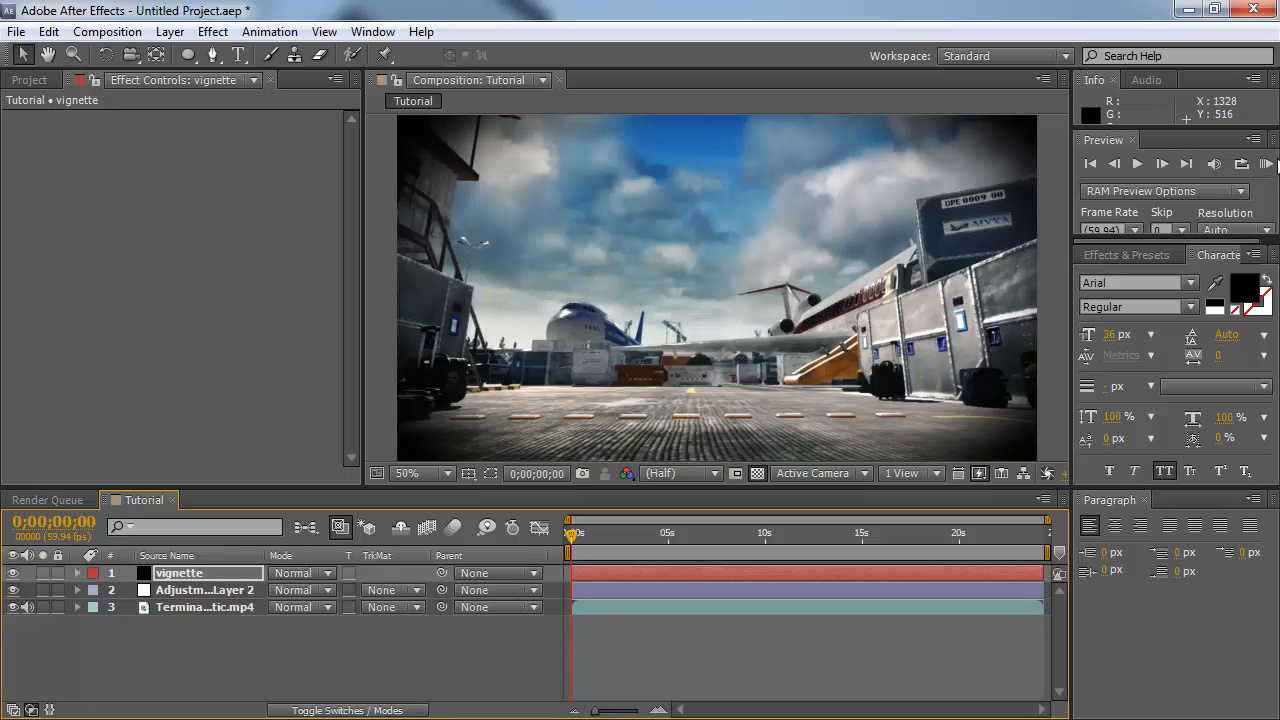
left_click(1266, 164)
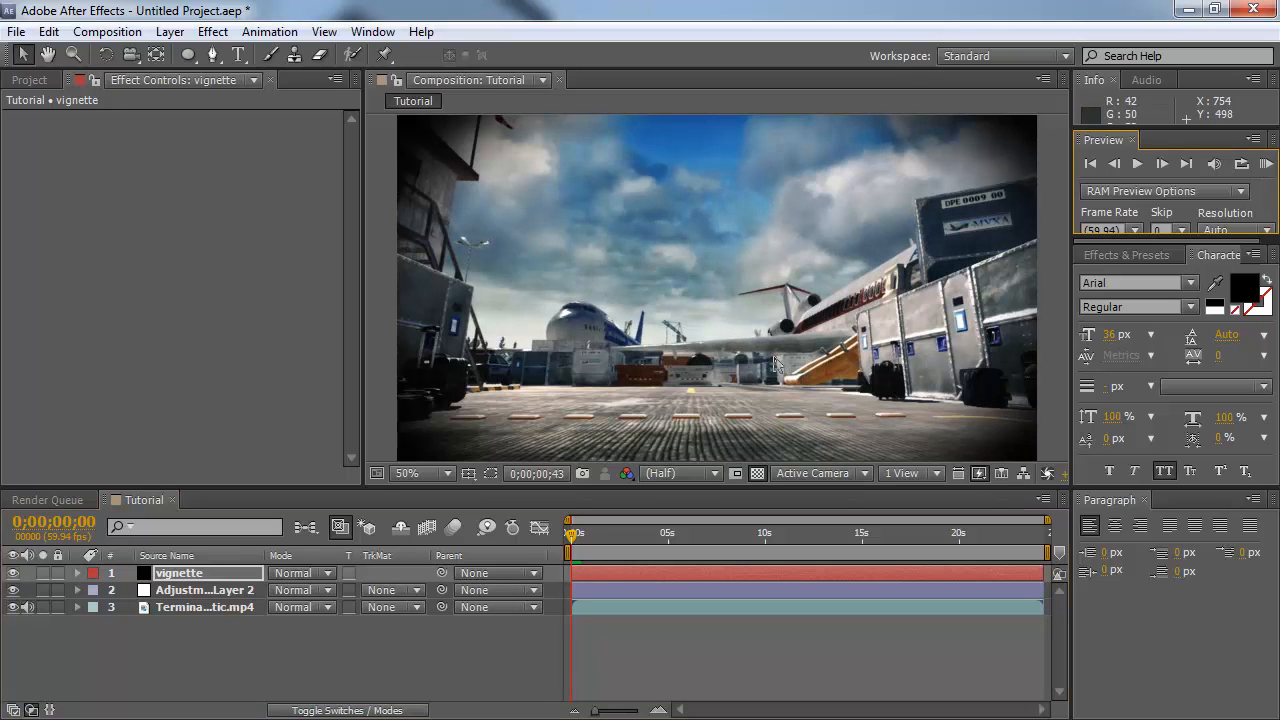